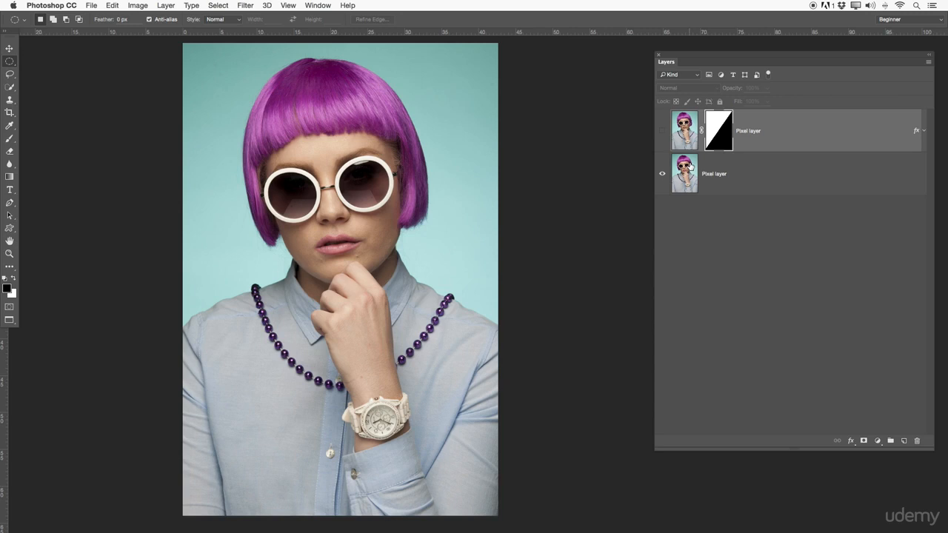
Select the upper pixel layer's mask and make that layer visible over the original photo
{"action": "left_click", "coordinate": [737, 168]}
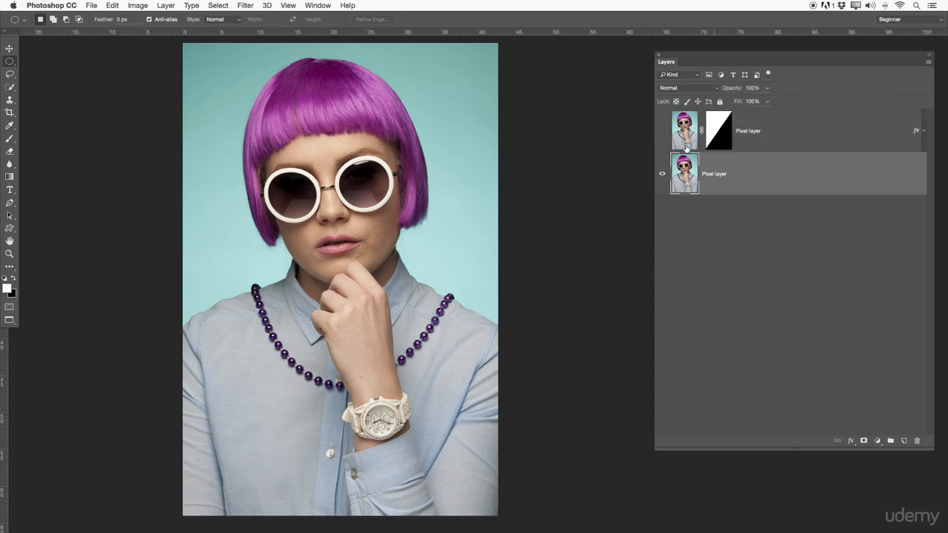
{"action": "left_click", "coordinate": [696, 128]}
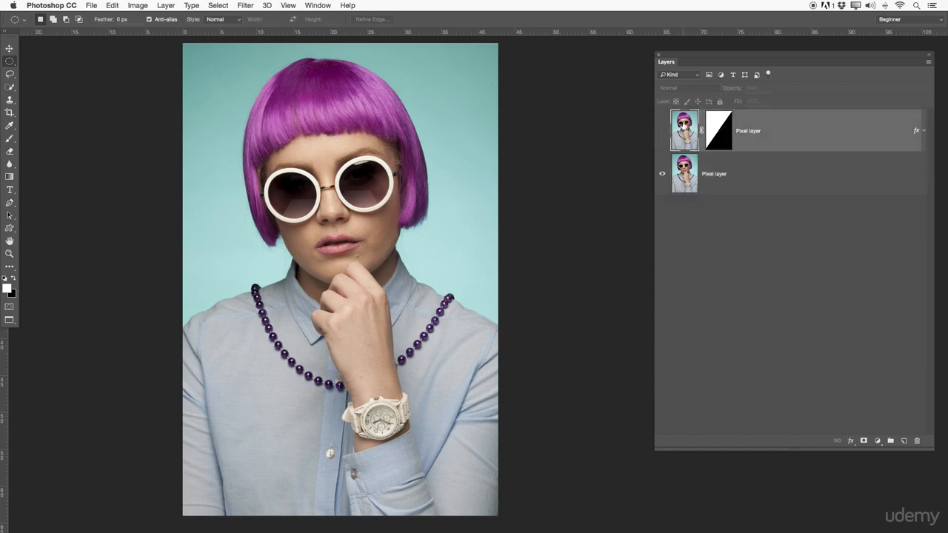
{"action": "left_click", "coordinate": [718, 129]}
{"action": "key", "text": "x"}
{"action": "left_click", "coordinate": [662, 133]}
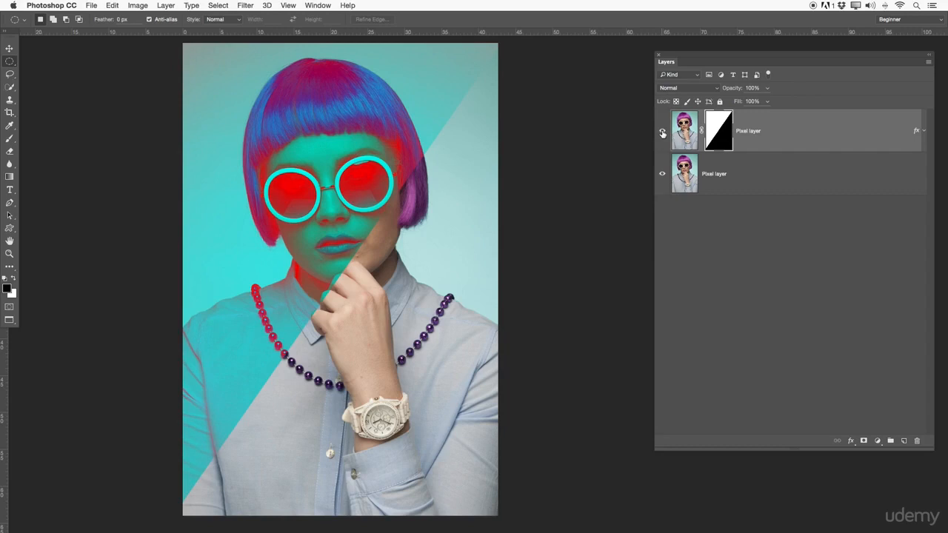
Temporarily disable the upper layer's mask, inspect the layer's effects and visibility, and re-enable the mask
{"action": "right_click", "coordinate": [716, 126]}
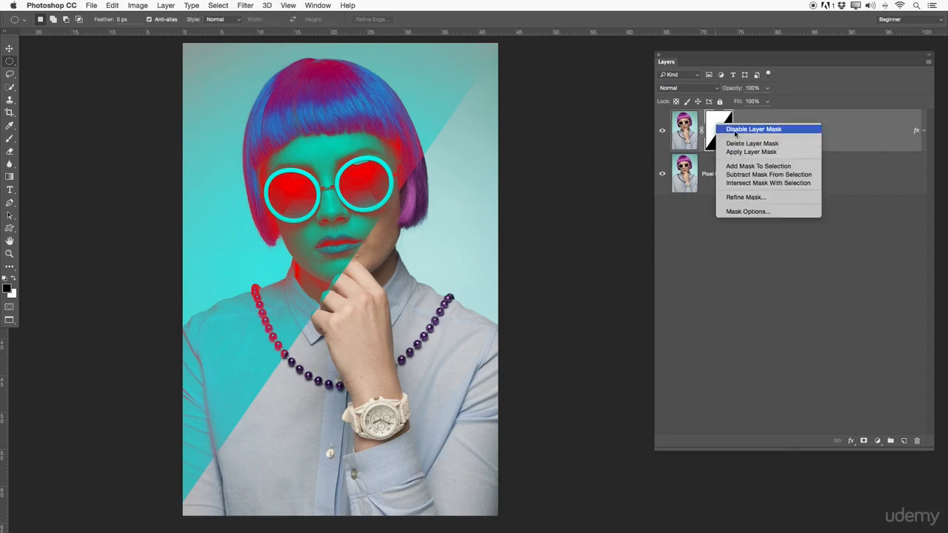
{"action": "left_click", "coordinate": [735, 131]}
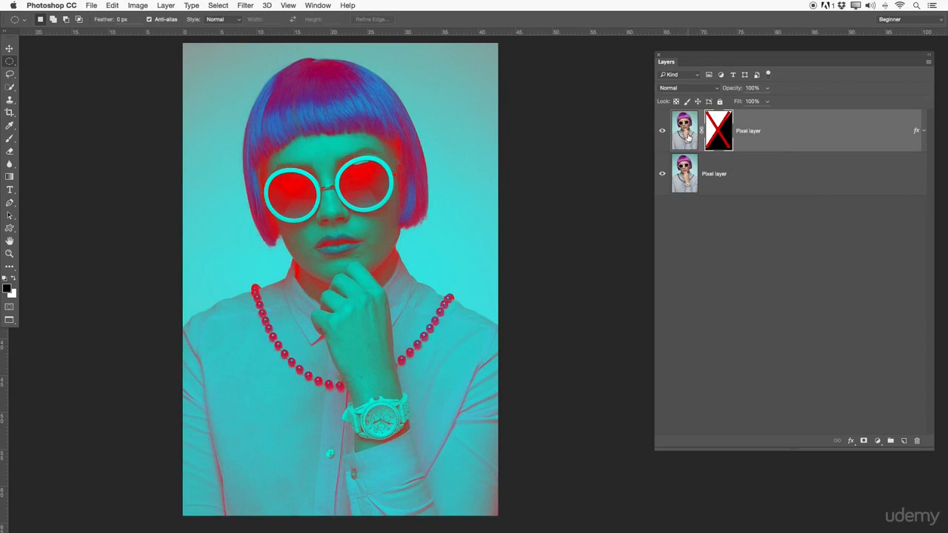
{"action": "left_click", "coordinate": [925, 131]}
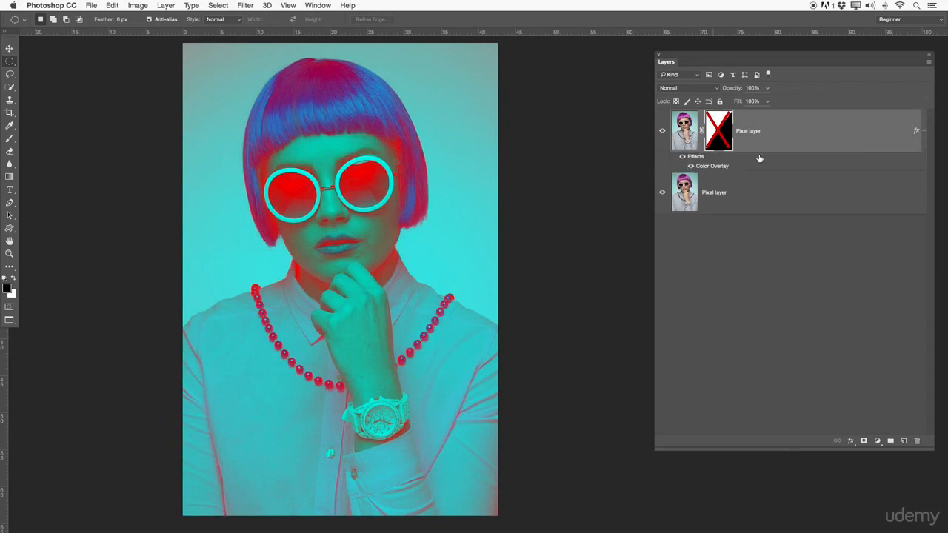
{"action": "left_click", "coordinate": [924, 131]}
{"action": "left_click", "coordinate": [662, 131]}
{"action": "left_click", "coordinate": [662, 131]}
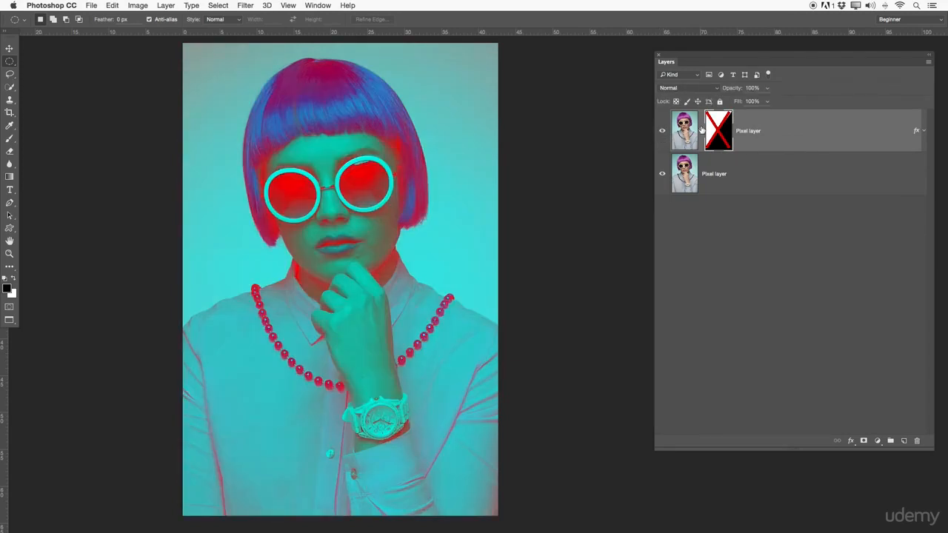
{"action": "left_click", "coordinate": [719, 140], "text": "shift"}
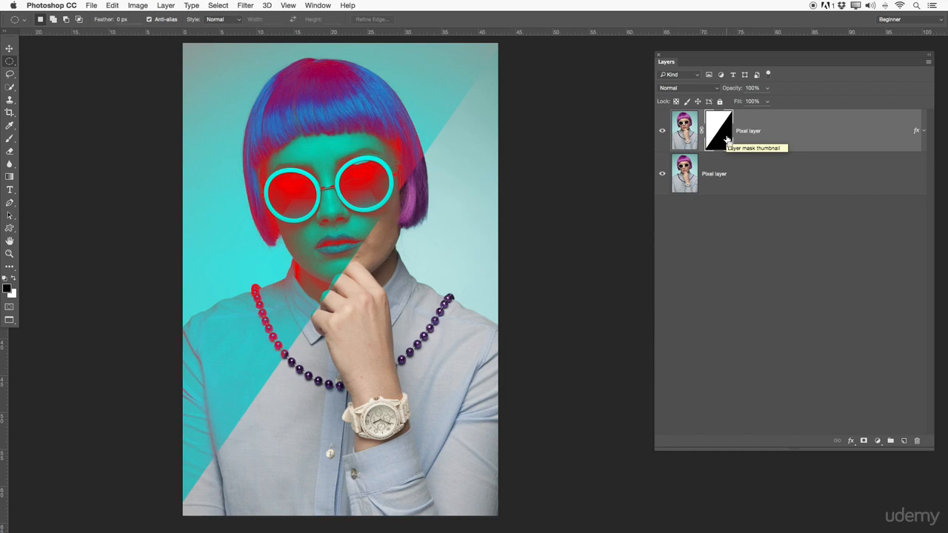
Invert the upper layer's black-and-white mask, try applying it to the layer, and undo the application
{"action": "key", "text": "super+i"}
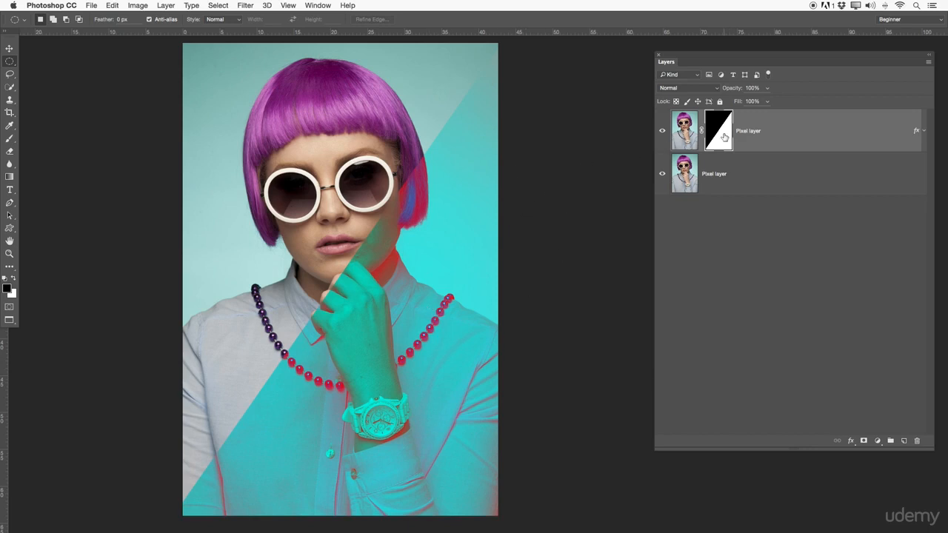
{"action": "right_click", "coordinate": [724, 135]}
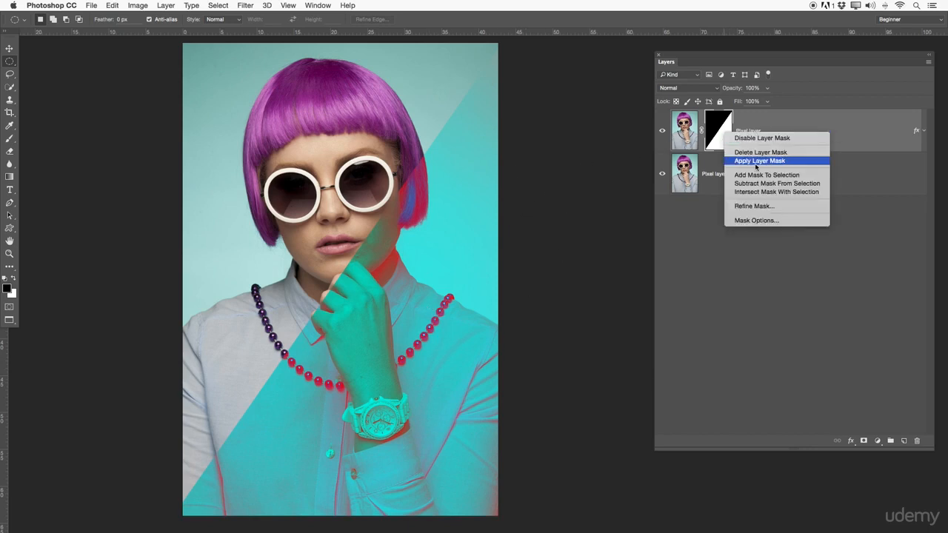
{"action": "left_click", "coordinate": [751, 160]}
{"action": "key", "text": "super+z"}
Delete the upper layer's mask and add a new white layer mask to that layer
{"action": "right_click", "coordinate": [718, 138]}
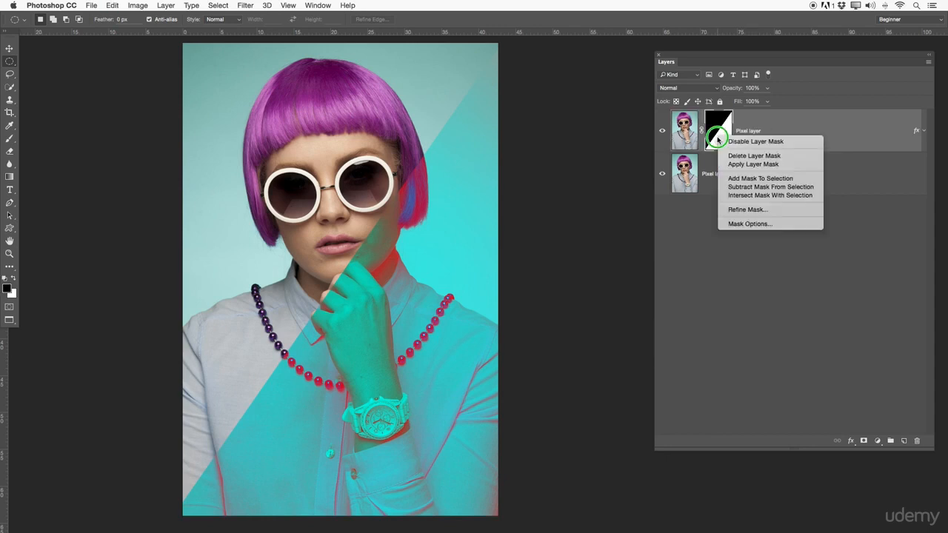
{"action": "left_click", "coordinate": [741, 156]}
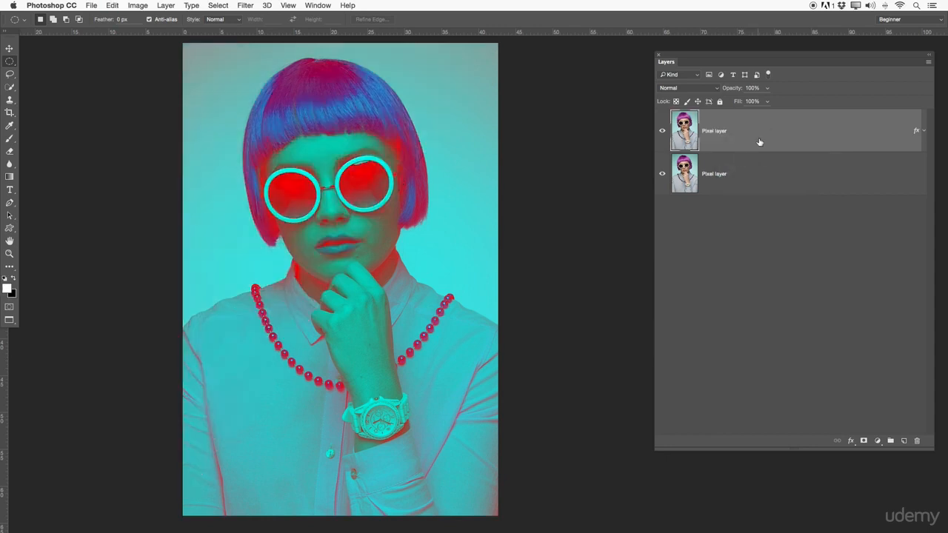
{"action": "left_click", "coordinate": [756, 236]}
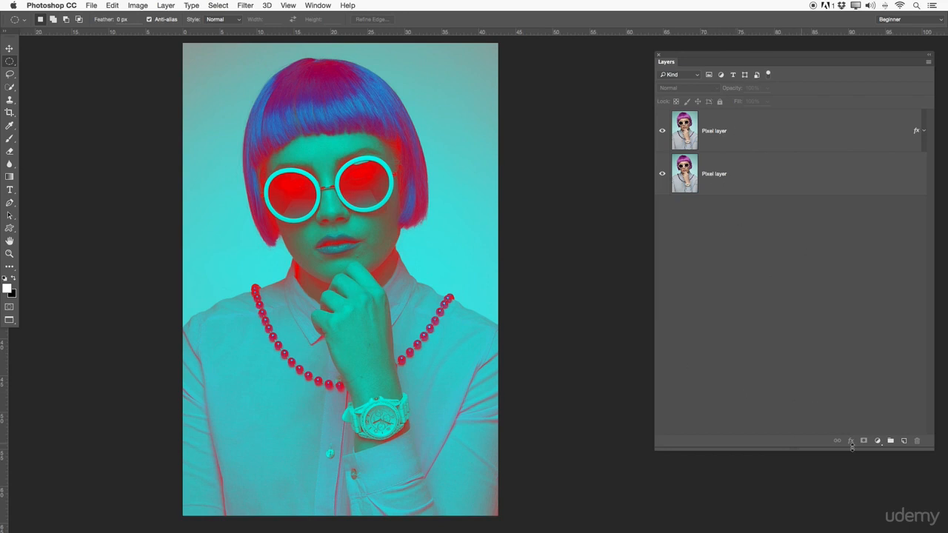
{"action": "left_click", "coordinate": [745, 141]}
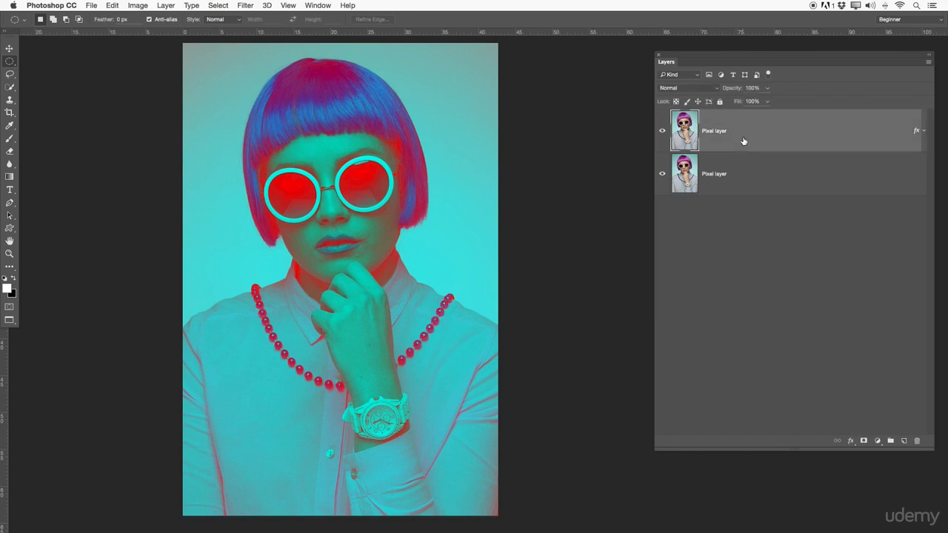
{"action": "left_click", "coordinate": [864, 442]}
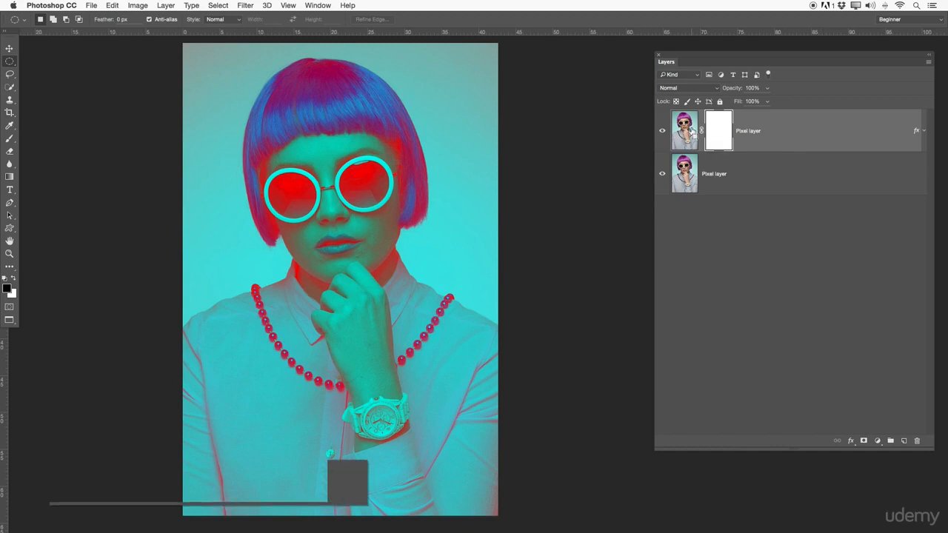
Invert the new layer mask to black and back to white, and activate the Brush tool
{"action": "key", "text": "super+i"}
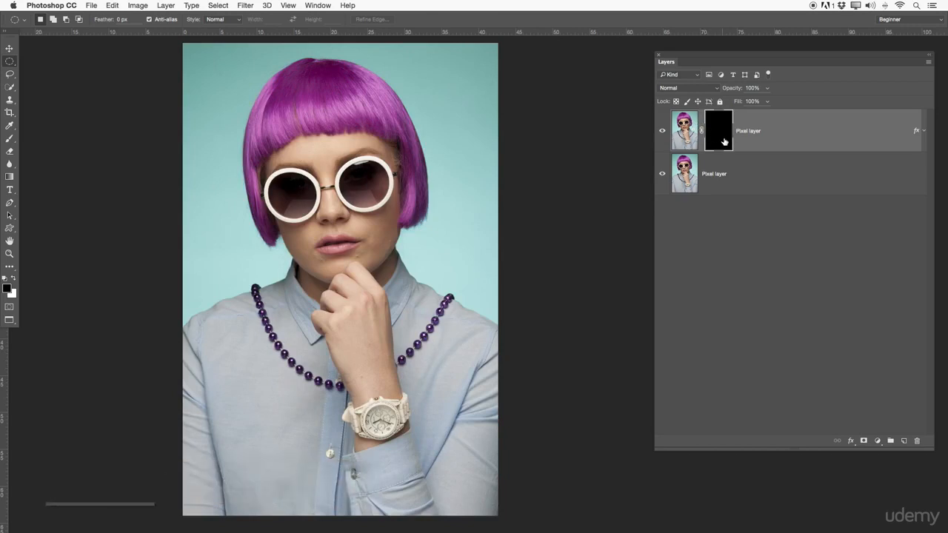
{"action": "key", "text": "super+i"}
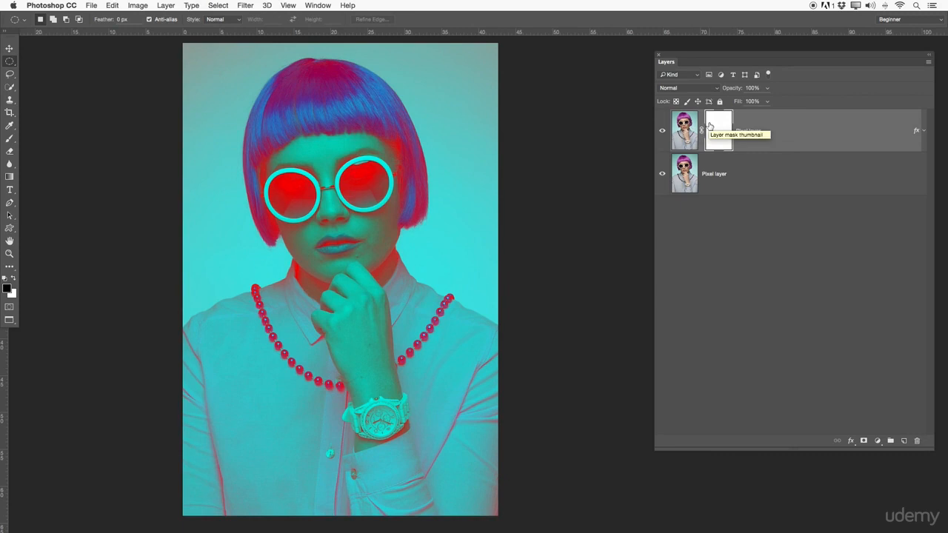
{"action": "key", "text": "b"}
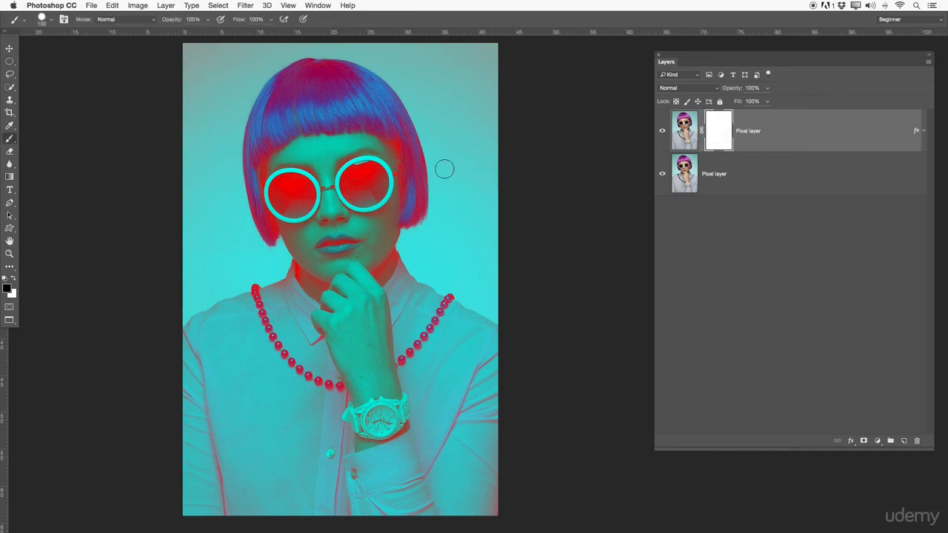
Try painting a white winding stroke on the upper layer's image instead of its mask, and undo it
{"action": "key", "text": "x"}
{"action": "left_click", "coordinate": [685, 127]}
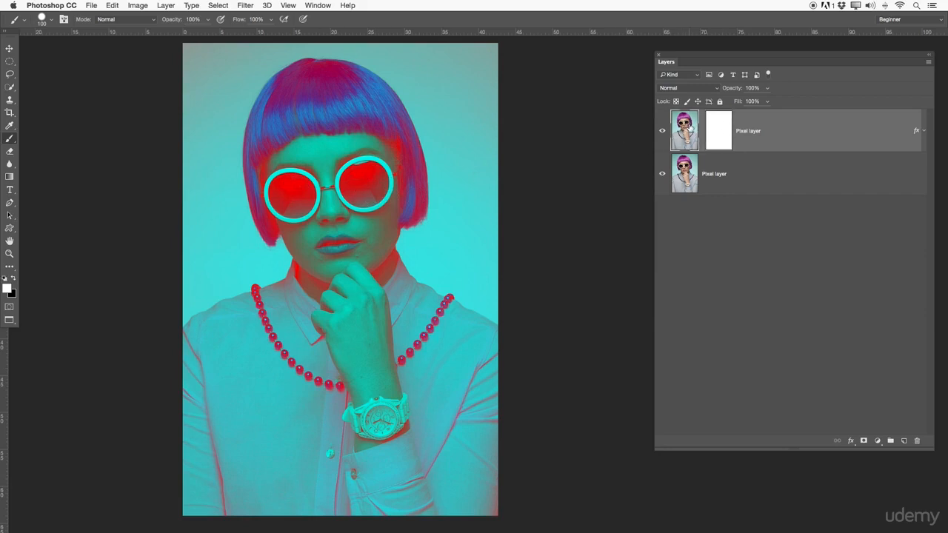
{"action": "mouse_move", "coordinate": [324, 134]}
{"action": "left_mouse_down"}
{"action": "mouse_move", "coordinate": [262, 214]}
{"action": "mouse_move", "coordinate": [286, 306]}
{"action": "mouse_move", "coordinate": [329, 337]}
{"action": "left_mouse_up"}
{"action": "mouse_move", "coordinate": [344, 296]}
{"action": "left_mouse_down"}
{"action": "mouse_move", "coordinate": [407, 221]}
{"action": "mouse_move", "coordinate": [397, 416]}
{"action": "mouse_move", "coordinate": [340, 442]}
{"action": "mouse_move", "coordinate": [421, 378]}
{"action": "mouse_move", "coordinate": [383, 148]}
{"action": "mouse_move", "coordinate": [415, 88]}
{"action": "left_mouse_up"}
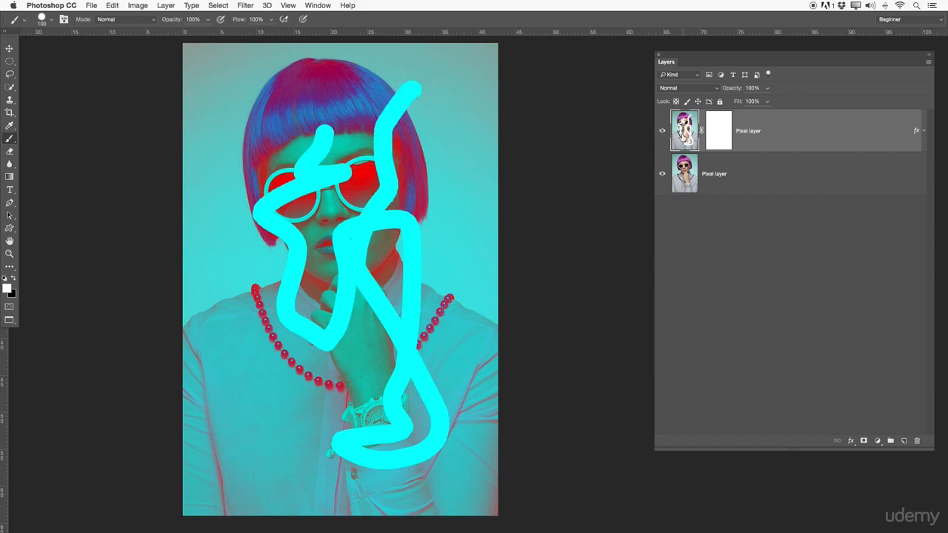
{"action": "left_click", "coordinate": [726, 131]}
{"action": "key", "text": "super+z"}
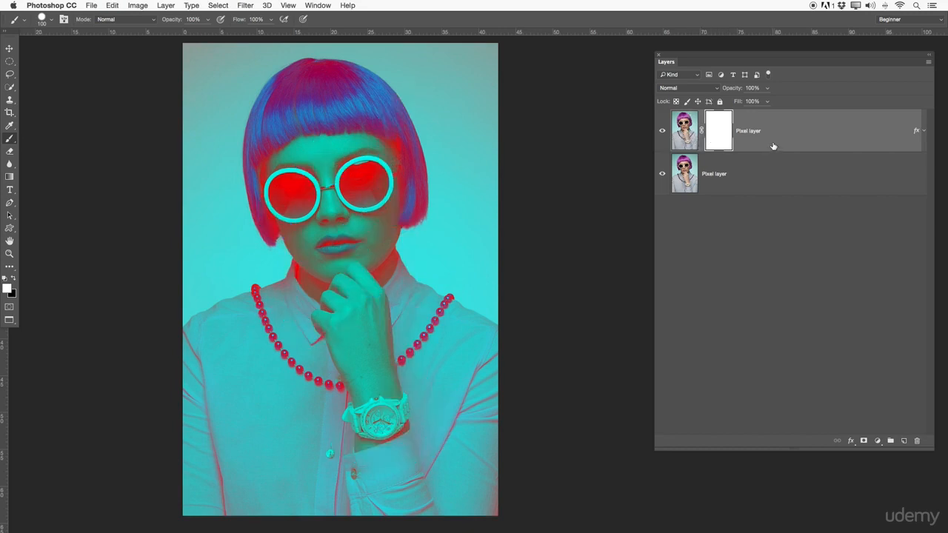
Paint a winding black brush stroke down the portrait on the upper layer's mask
{"action": "left_click", "coordinate": [685, 133]}
{"action": "left_click", "coordinate": [718, 130]}
{"action": "left_click", "coordinate": [13, 280]}
{"action": "mouse_move", "coordinate": [246, 82]}
{"action": "left_mouse_down"}
{"action": "mouse_move", "coordinate": [381, 77]}
{"action": "mouse_move", "coordinate": [353, 129]}
{"action": "mouse_move", "coordinate": [289, 162]}
{"action": "mouse_move", "coordinate": [372, 172]}
{"action": "mouse_move", "coordinate": [391, 218]}
{"action": "mouse_move", "coordinate": [259, 216]}
{"action": "mouse_move", "coordinate": [284, 253]}
{"action": "mouse_move", "coordinate": [406, 281]}
{"action": "mouse_move", "coordinate": [233, 331]}
{"action": "mouse_move", "coordinate": [473, 368]}
{"action": "mouse_move", "coordinate": [288, 409]}
{"action": "mouse_move", "coordinate": [442, 440]}
{"action": "mouse_move", "coordinate": [334, 465]}
{"action": "mouse_move", "coordinate": [253, 464]}
{"action": "left_mouse_up"}
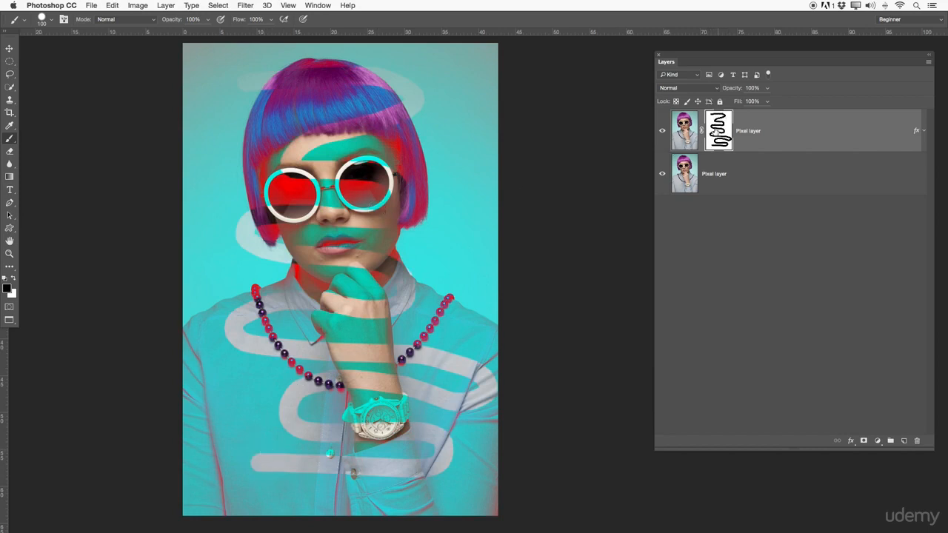
Compare the portrait with the upper layer hidden and shown, checking both layers' images and the painted mask
{"action": "left_click", "coordinate": [663, 132]}
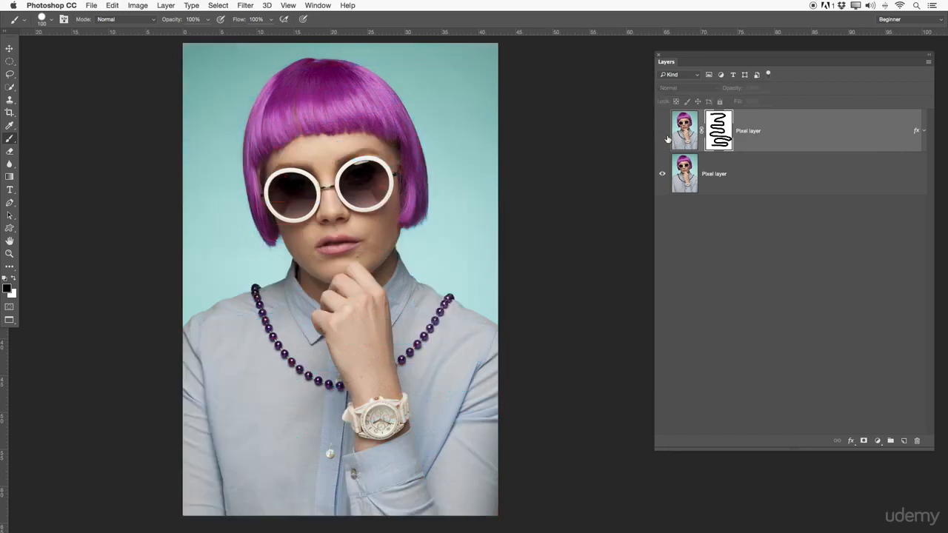
{"action": "left_click", "coordinate": [720, 173]}
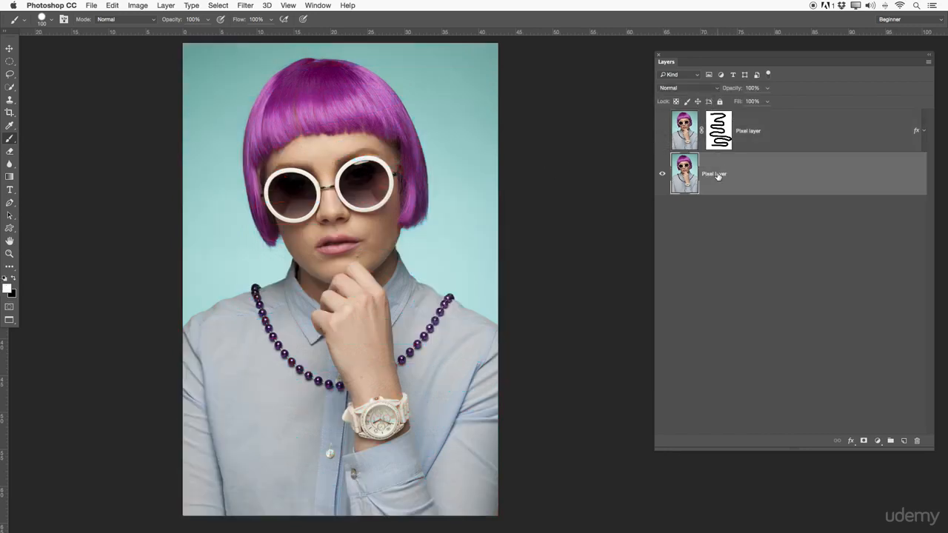
{"action": "left_click", "coordinate": [663, 131]}
{"action": "left_click", "coordinate": [725, 127]}
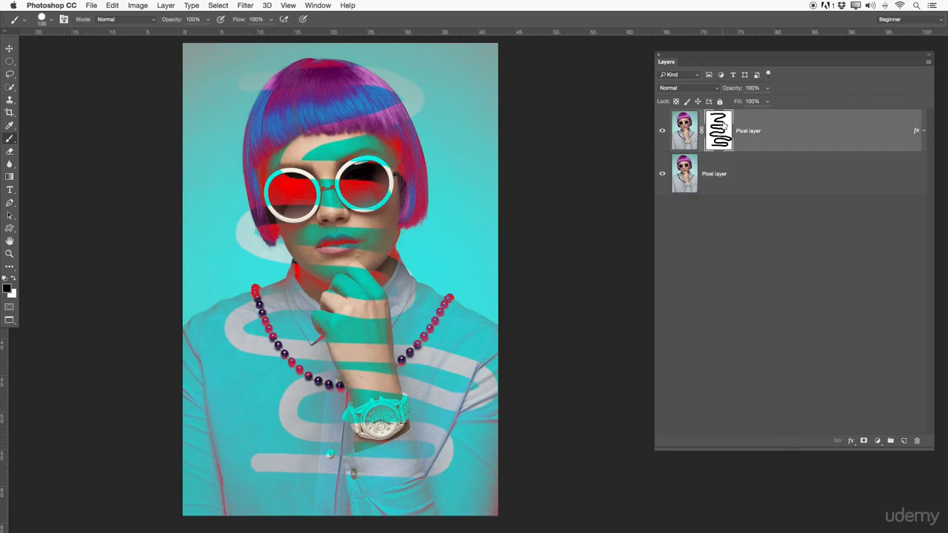
{"action": "left_click", "coordinate": [688, 138]}
{"action": "left_click", "coordinate": [663, 131]}
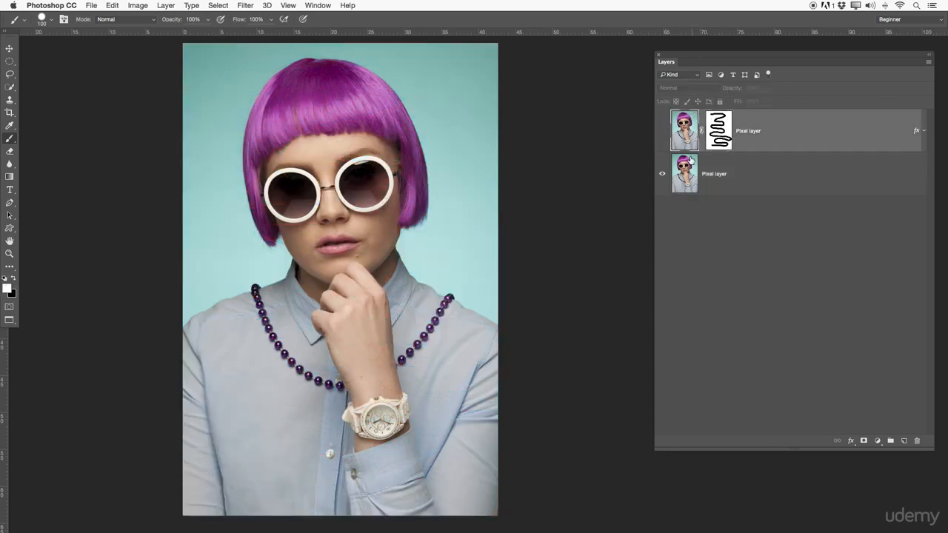
{"action": "left_click", "coordinate": [690, 167]}
{"action": "left_click", "coordinate": [689, 138]}
{"action": "left_click", "coordinate": [663, 131]}
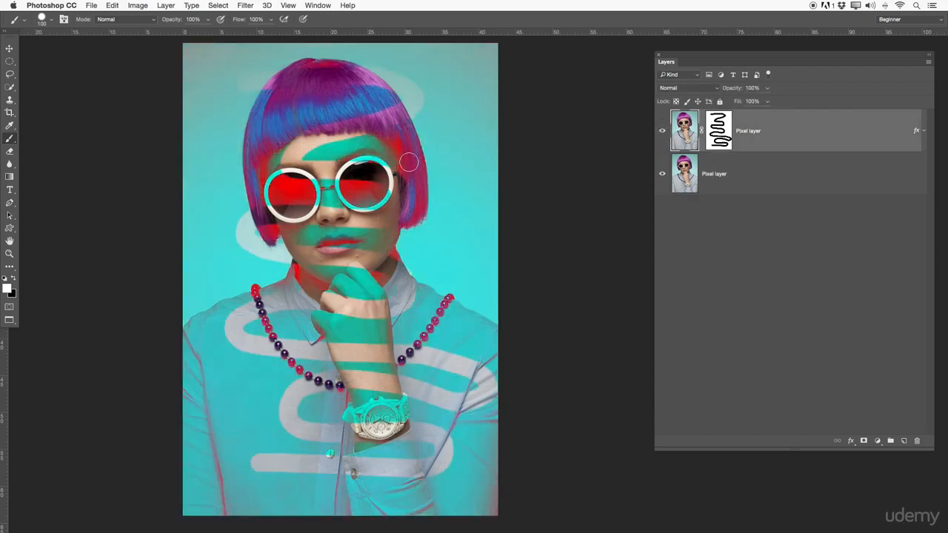
Undo the winding mask stroke, and try a white brush dab between the lenses on the layer image before undoing it
{"action": "key", "text": "super+z"}
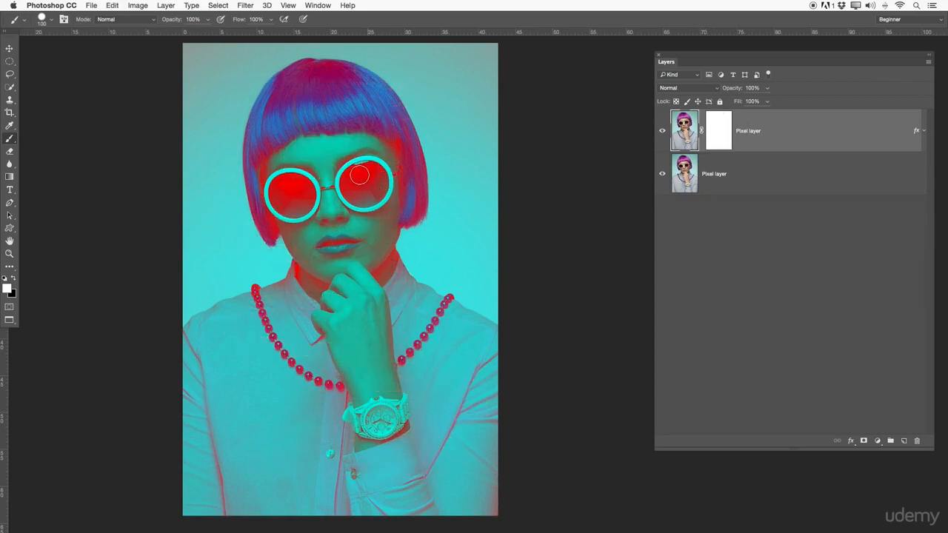
{"action": "left_click_drag", "start_coordinate": [311, 170], "coordinate": [323, 183]}
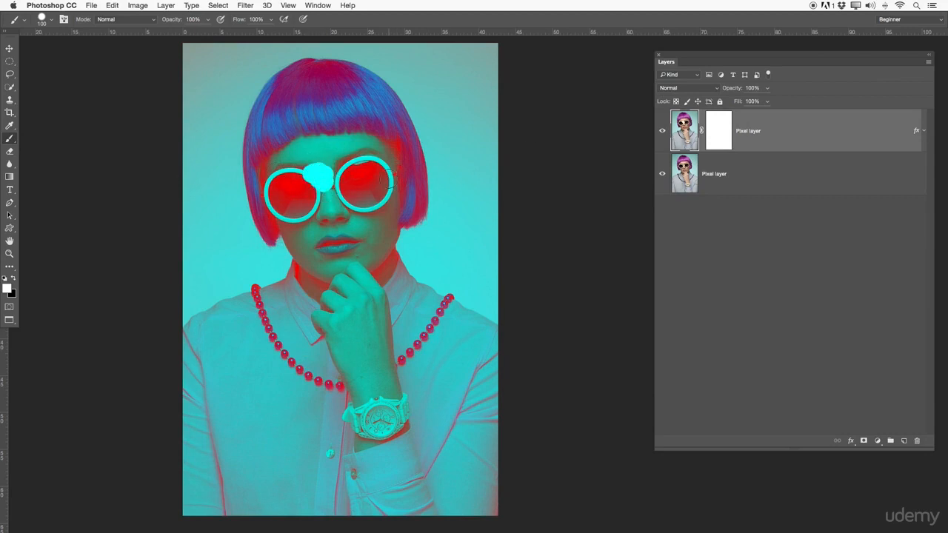
{"action": "key", "text": "ctrl+z"}
Paint black over both sunglass lenses on the upper layer's mask to reveal the original photo there
{"action": "left_click", "coordinate": [719, 127]}
{"action": "key", "text": "x"}
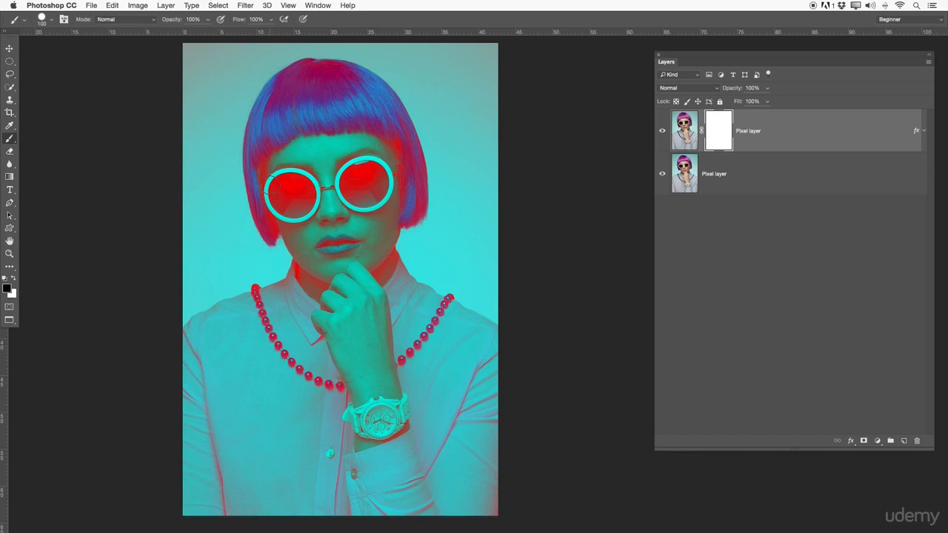
{"action": "left_click_drag", "start_coordinate": [295, 181], "coordinate": [282, 179]}
{"action": "mouse_move", "coordinate": [277, 190]}
{"action": "left_mouse_down"}
{"action": "mouse_move", "coordinate": [292, 190]}
{"action": "mouse_move", "coordinate": [288, 197]}
{"action": "mouse_move", "coordinate": [300, 184]}
{"action": "mouse_move", "coordinate": [300, 196]}
{"action": "left_mouse_up"}
{"action": "mouse_move", "coordinate": [354, 174]}
{"action": "left_mouse_down"}
{"action": "mouse_move", "coordinate": [351, 197]}
{"action": "mouse_move", "coordinate": [380, 193]}
{"action": "mouse_move", "coordinate": [377, 174]}
{"action": "mouse_move", "coordinate": [361, 170]}
{"action": "mouse_move", "coordinate": [354, 191]}
{"action": "mouse_move", "coordinate": [374, 181]}
{"action": "left_mouse_up"}
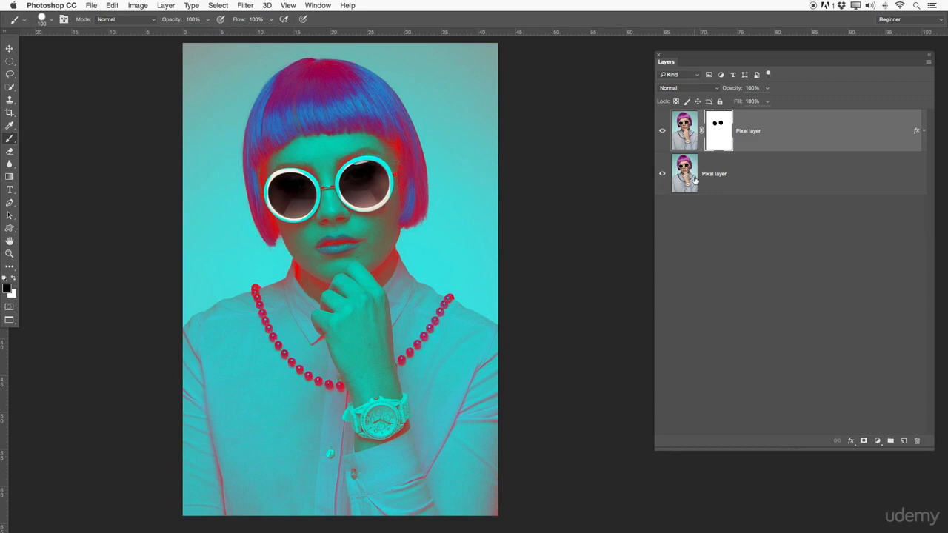
Compare the upper layer hidden and shown, and review the lower layer, the upper layer's image and its mask
{"action": "left_click", "coordinate": [689, 177]}
{"action": "left_click", "coordinate": [663, 131]}
{"action": "left_click", "coordinate": [662, 132]}
{"action": "left_click", "coordinate": [699, 125]}
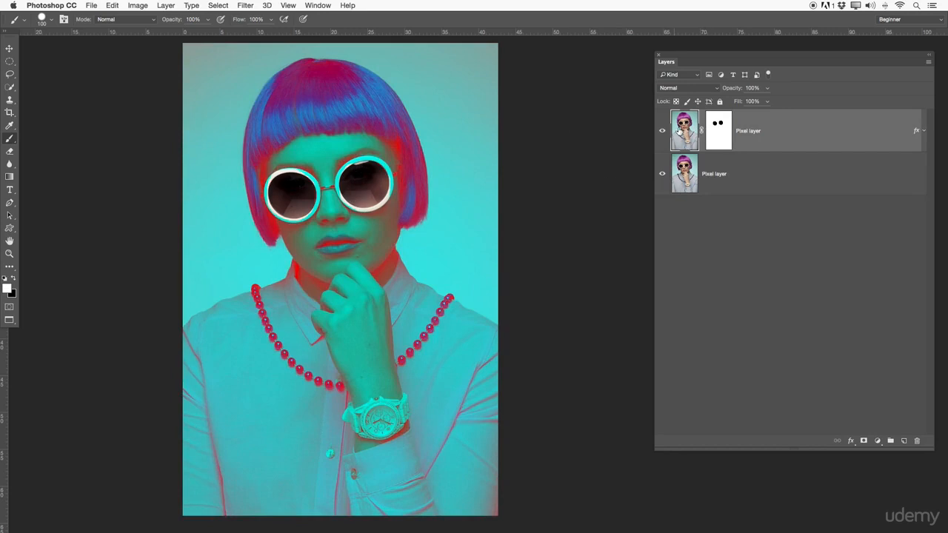
{"action": "left_click", "coordinate": [712, 136]}
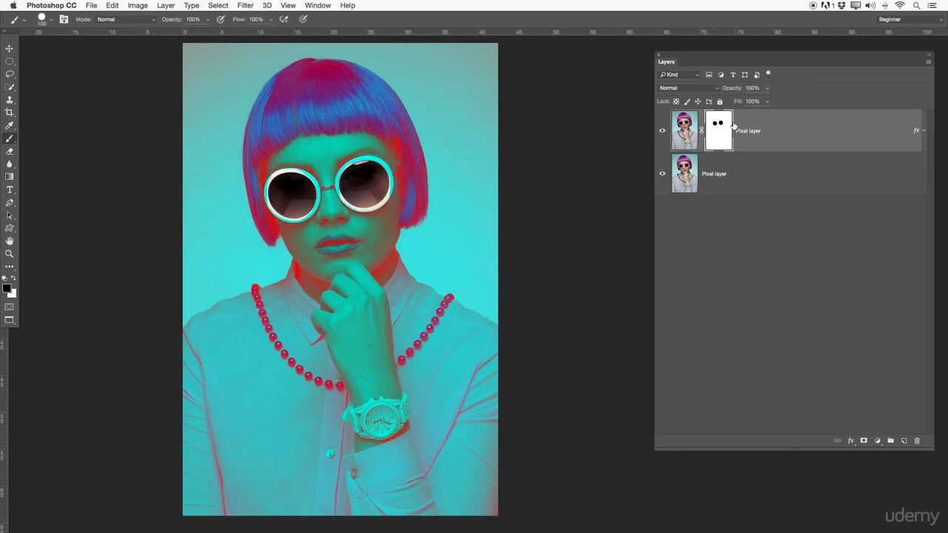
{"action": "left_click", "coordinate": [697, 175]}
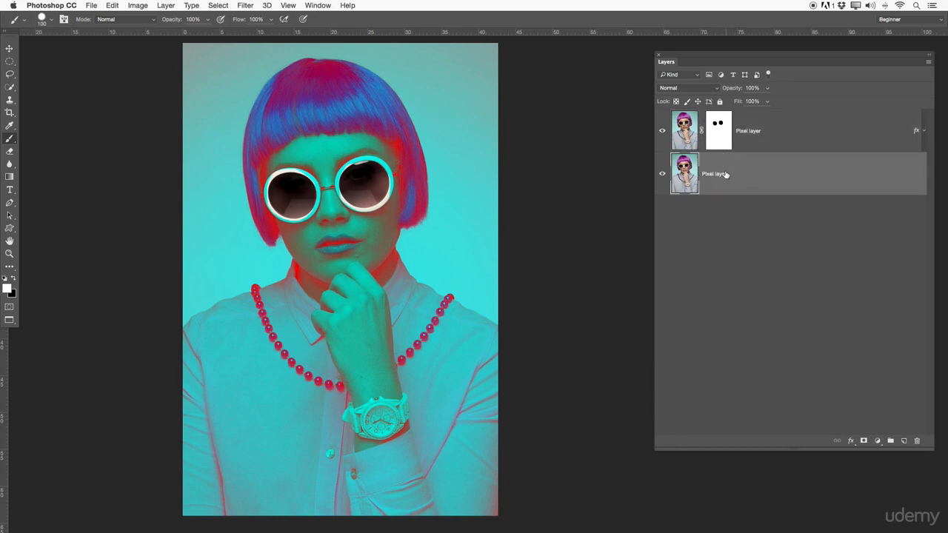
{"action": "left_click", "coordinate": [717, 134]}
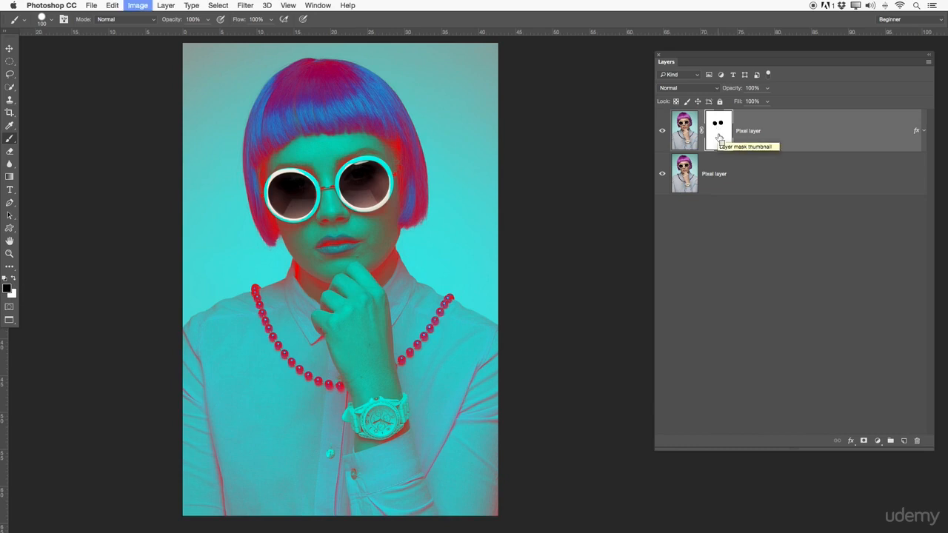
Invert the upper layer's mask, then delete that mask from the layer
{"action": "key", "text": "super+i"}
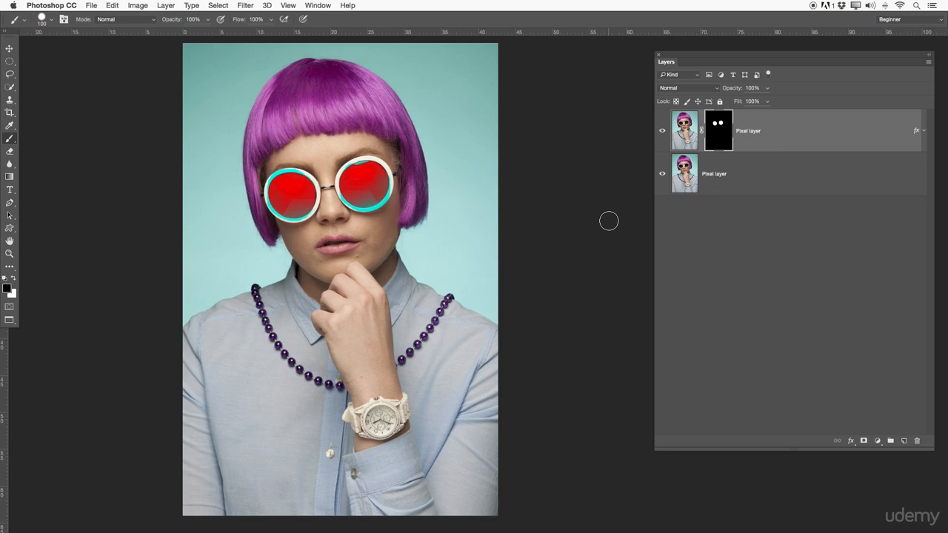
{"action": "right_click", "coordinate": [731, 126]}
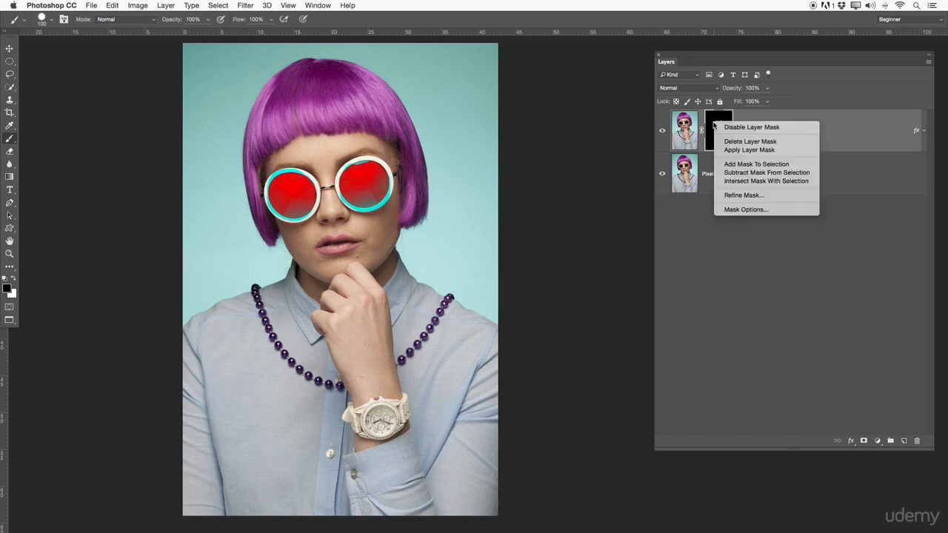
{"action": "left_click", "coordinate": [748, 141]}
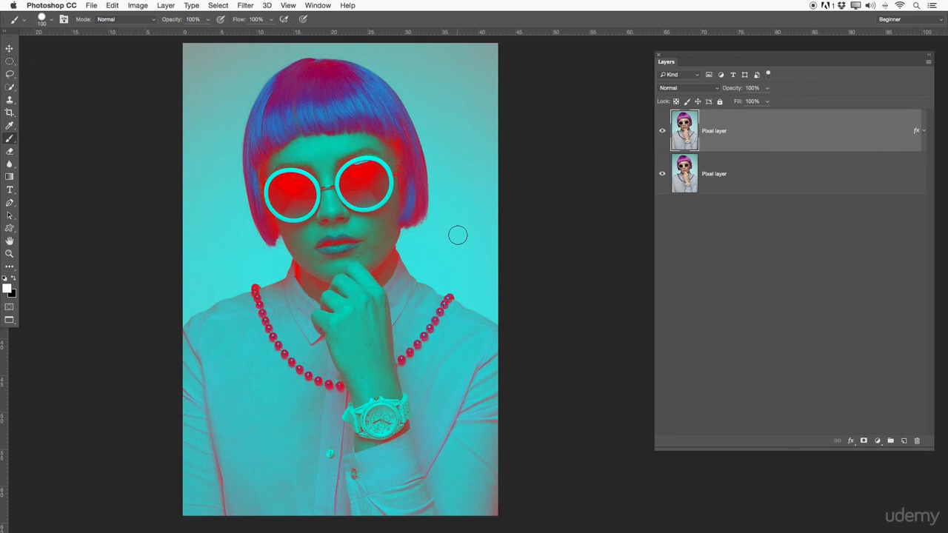
Add a mask to the upper layer from an elliptical selection around the left sunglass lens, and invert the mask
{"action": "left_click", "coordinate": [10, 62]}
{"action": "left_click_drag", "start_coordinate": [270, 171], "coordinate": [306, 194]}
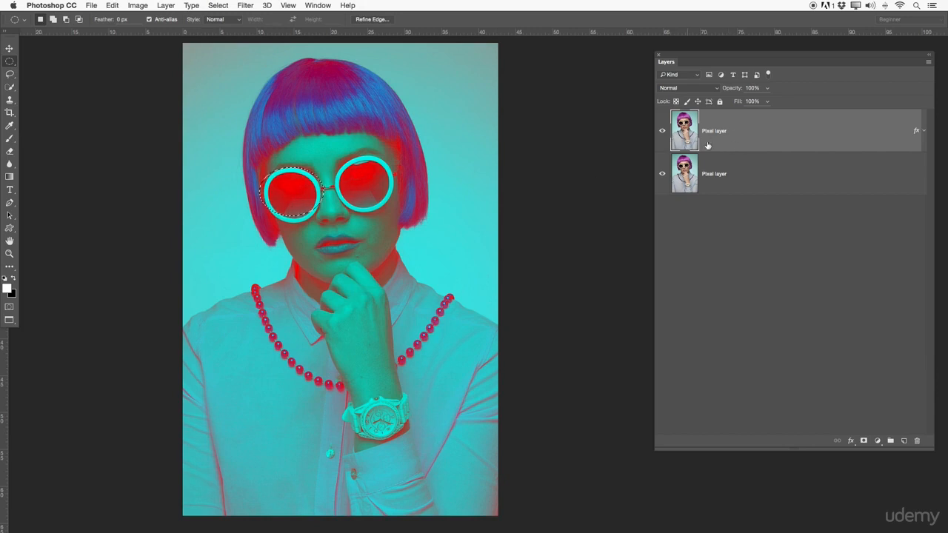
{"action": "left_click", "coordinate": [864, 441]}
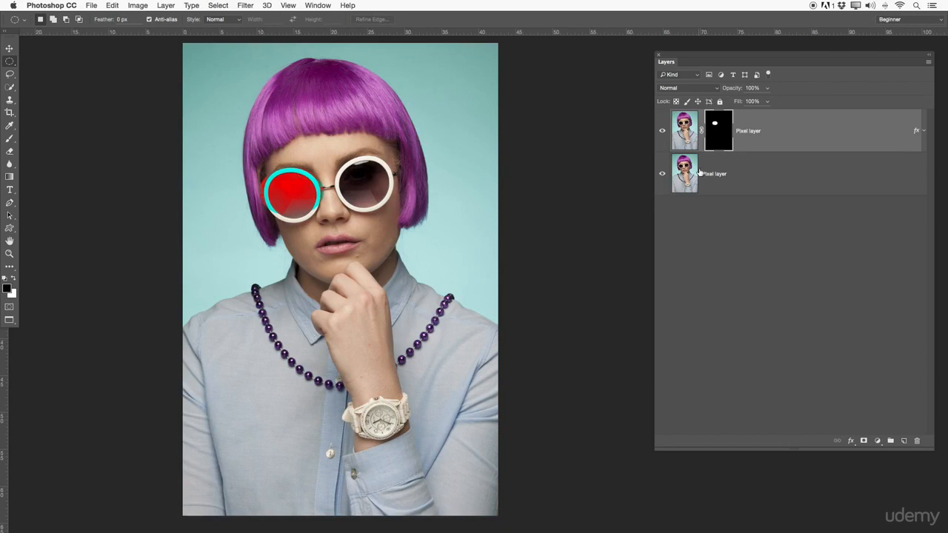
{"action": "key", "text": "super+i"}
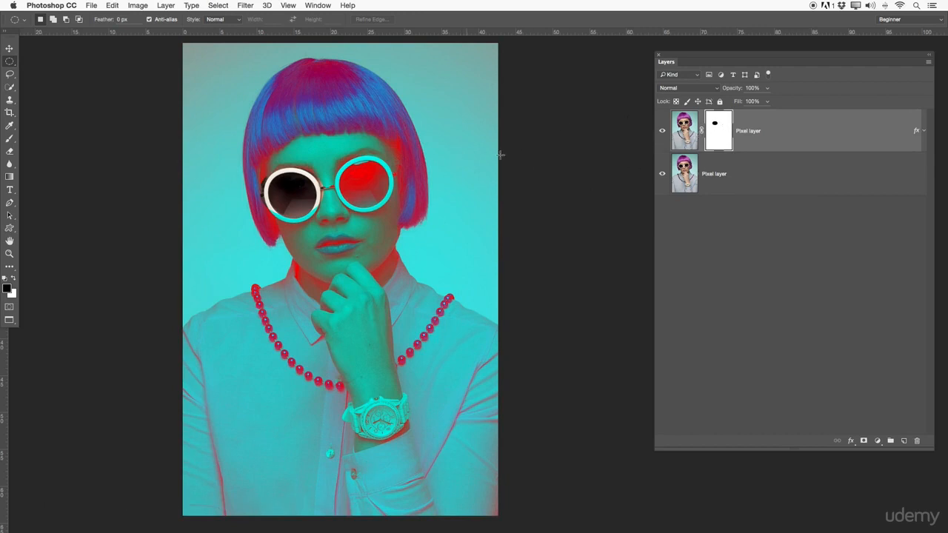
Delete the upper layer's mask and move the color-overlaid layer beneath the original photo layer
{"action": "right_click", "coordinate": [716, 134]}
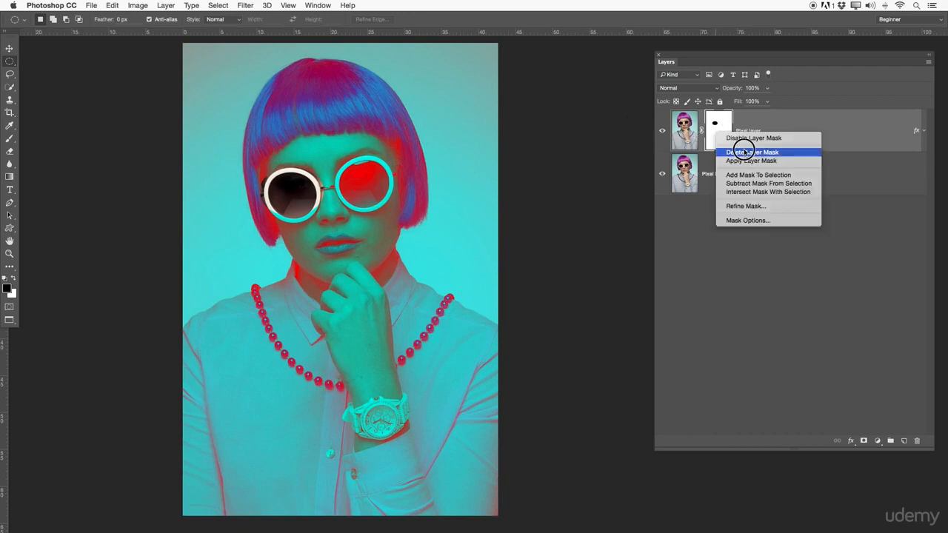
{"action": "left_click", "coordinate": [744, 152]}
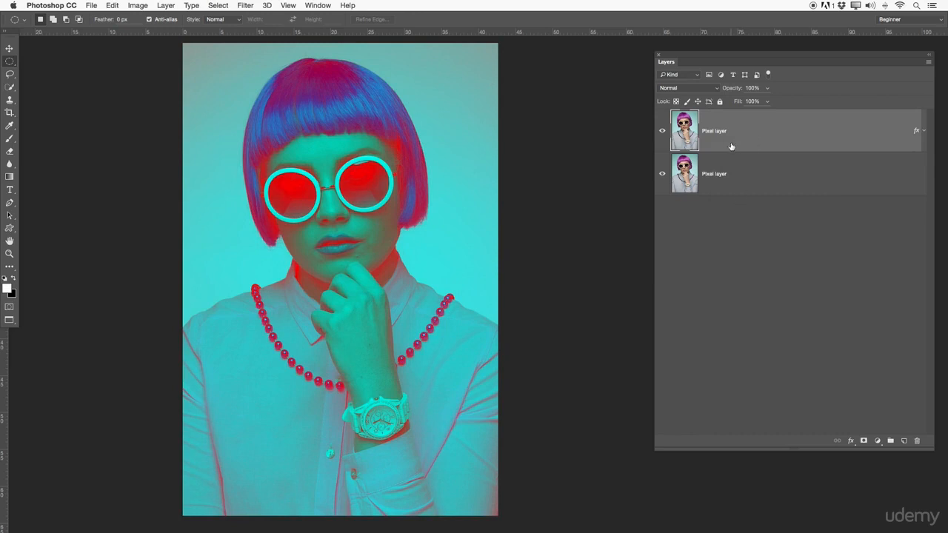
{"action": "left_click", "coordinate": [663, 131]}
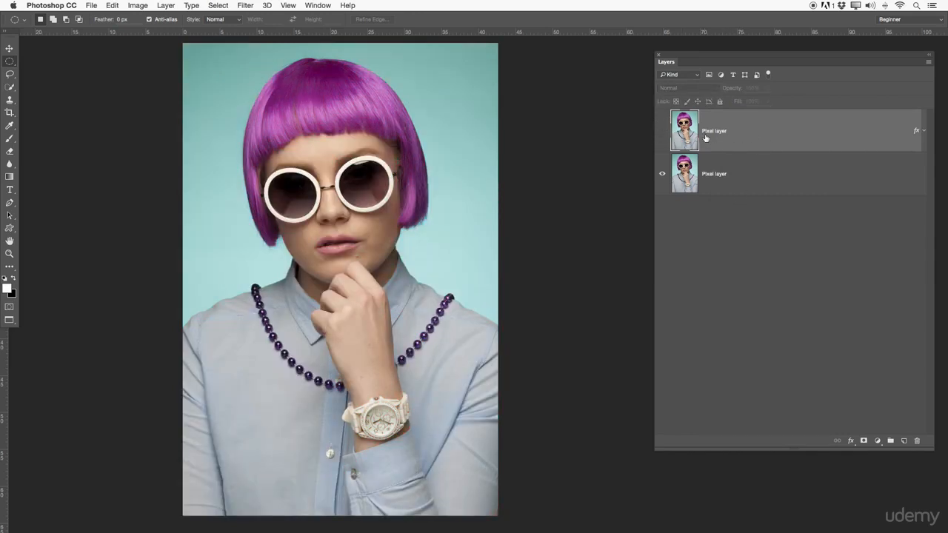
{"action": "left_click_drag", "start_coordinate": [717, 141], "coordinate": [711, 176]}
{"action": "left_click", "coordinate": [663, 172]}
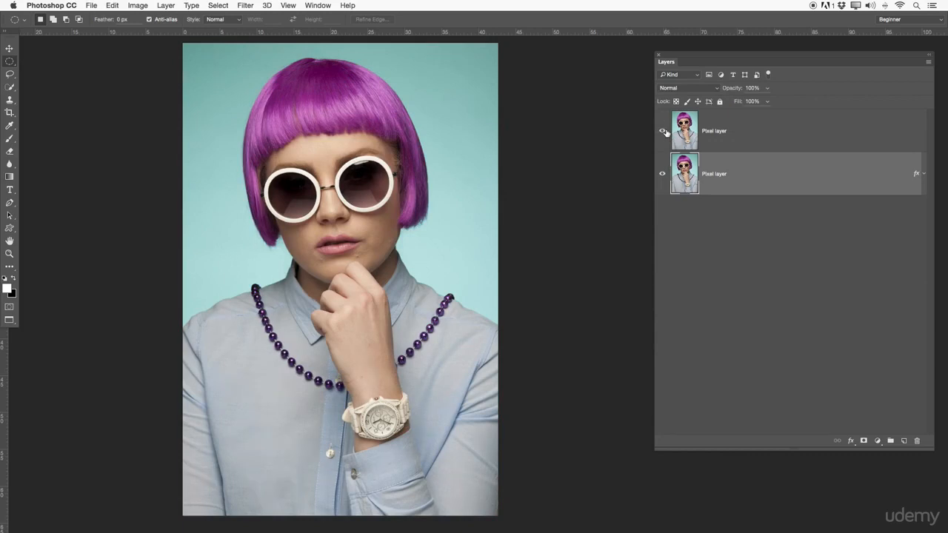
Compare the portrait with the original photo layer hidden and shown above the color-overlaid layer
{"action": "left_click", "coordinate": [663, 132]}
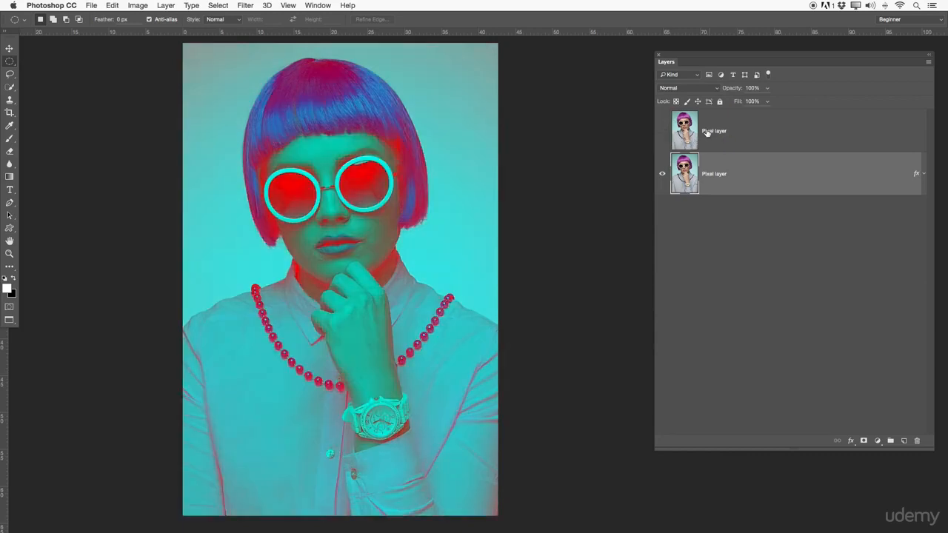
{"action": "left_click", "coordinate": [741, 132]}
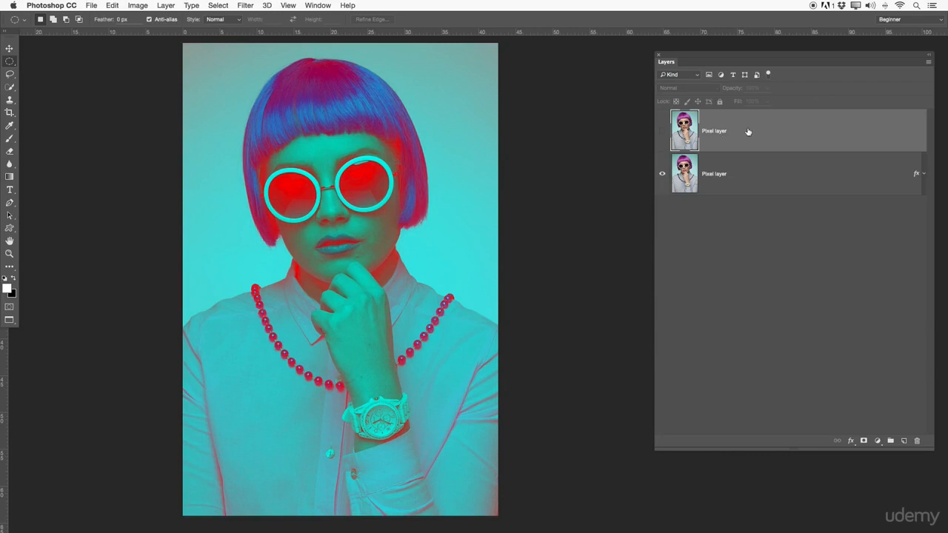
{"action": "left_click", "coordinate": [709, 174]}
{"action": "left_click", "coordinate": [658, 174]}
{"action": "left_click", "coordinate": [658, 174]}
{"action": "left_click", "coordinate": [662, 131]}
{"action": "left_click", "coordinate": [708, 131]}
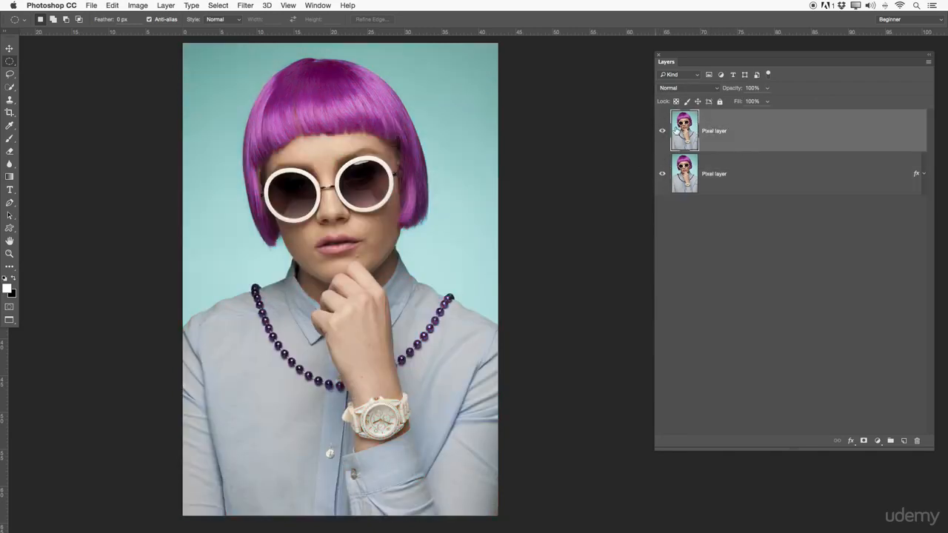
{"action": "left_click", "coordinate": [663, 132]}
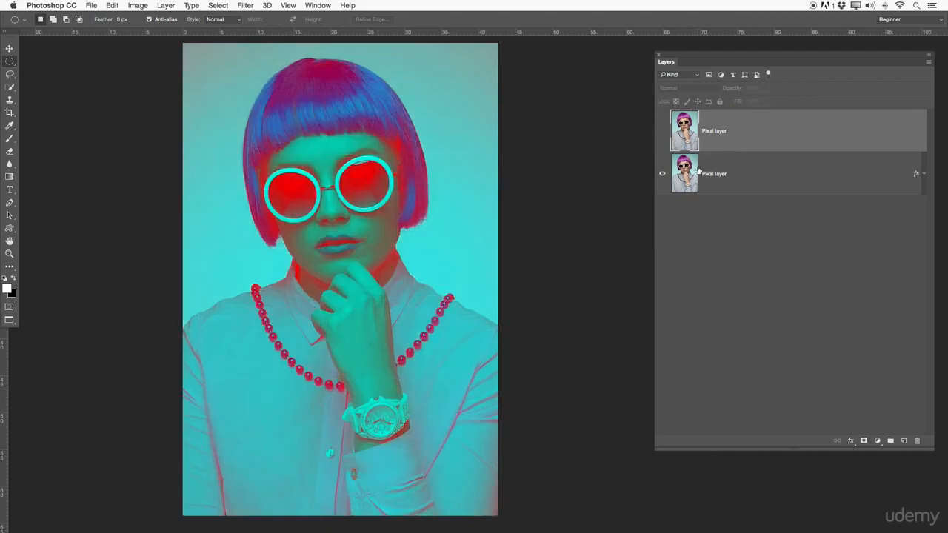
{"action": "left_click", "coordinate": [702, 175]}
{"action": "left_click", "coordinate": [662, 131]}
{"action": "left_click", "coordinate": [713, 126]}
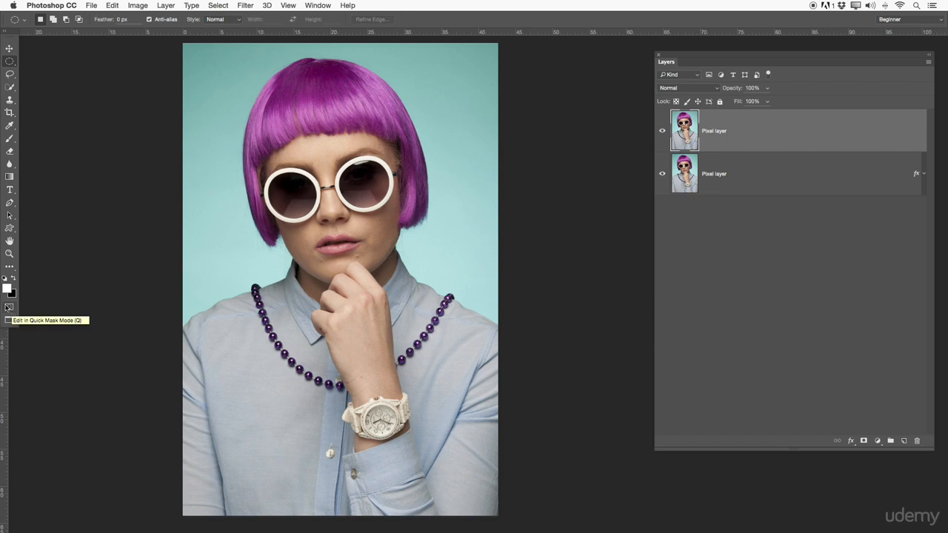
Review the Quick Mask options for color indication, mask color and opacity, and accept them as they are
{"action": "left_click", "coordinate": [8, 308]}
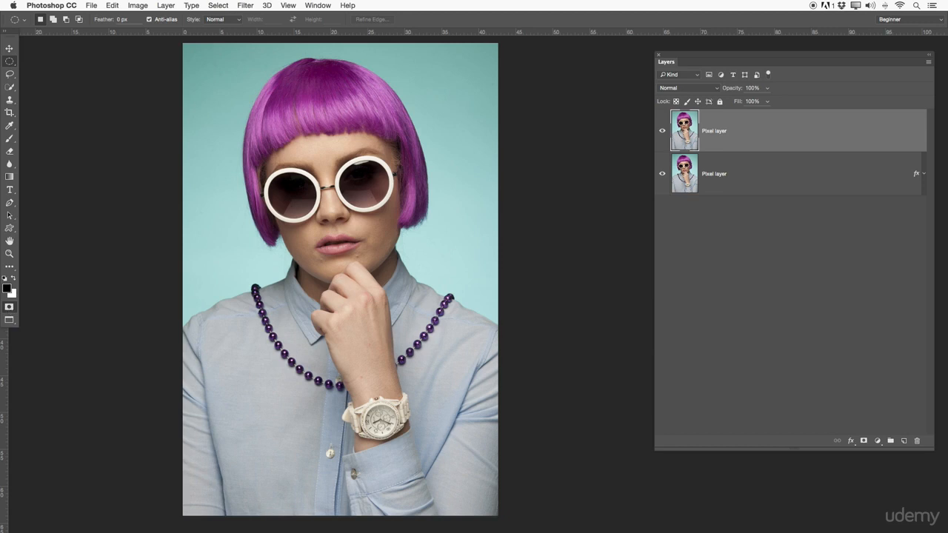
{"action": "double_click", "coordinate": [9, 307]}
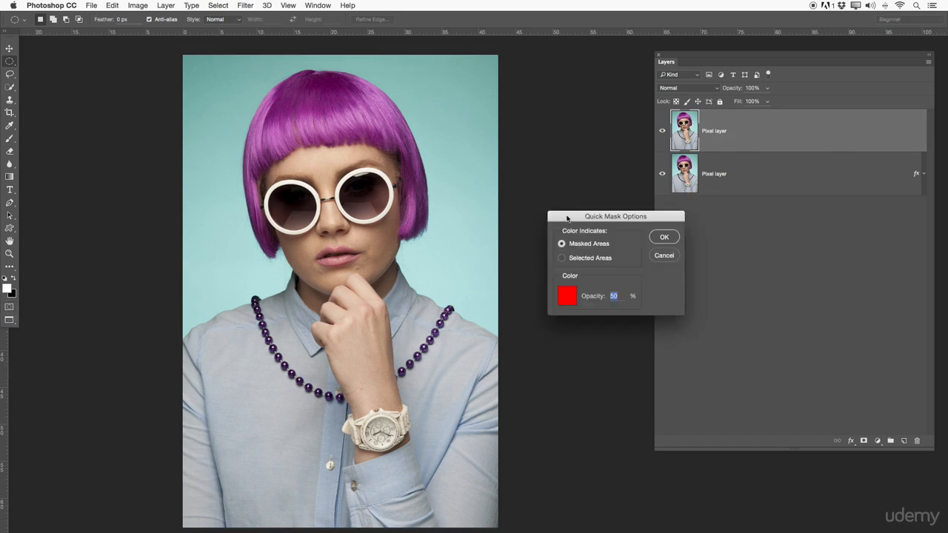
{"action": "left_click_drag", "start_coordinate": [567, 218], "coordinate": [526, 206]}
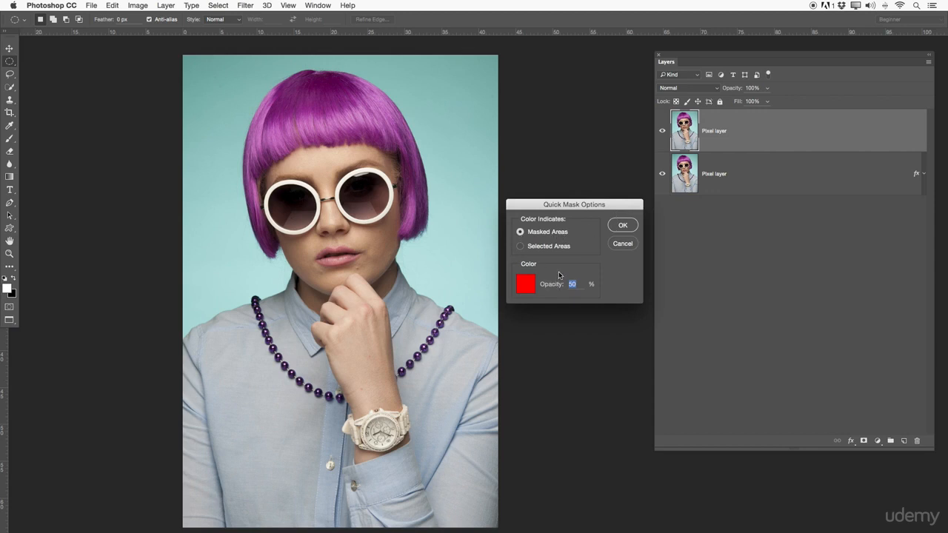
{"action": "left_click", "coordinate": [623, 225]}
{"action": "left_click", "coordinate": [9, 306]}
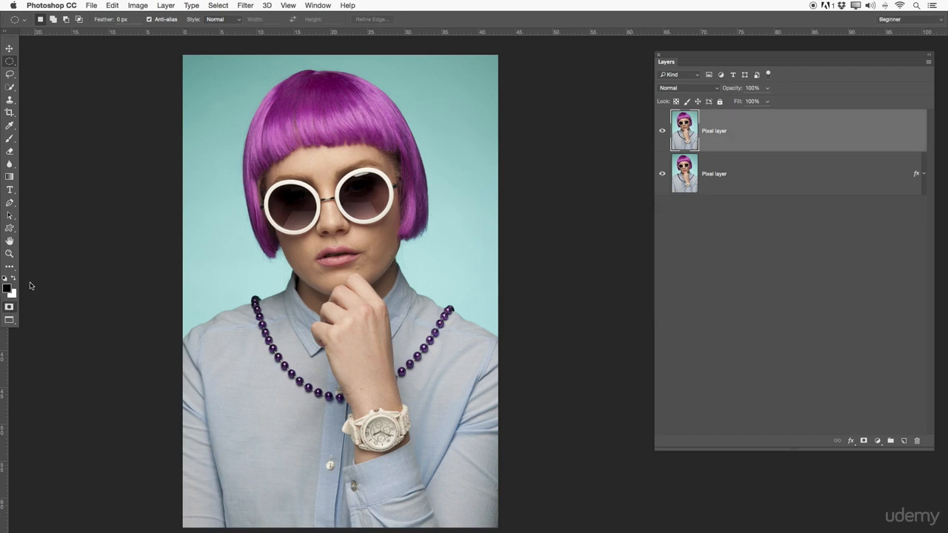
{"action": "mouse_move", "coordinate": [296, 203]}
{"action": "left_mouse_down"}
{"action": "mouse_move", "coordinate": [285, 191]}
{"action": "mouse_move", "coordinate": [231, 183]}
{"action": "mouse_move", "coordinate": [300, 205]}
{"action": "mouse_move", "coordinate": [299, 216]}
{"action": "left_mouse_up"}
{"action": "left_click", "coordinate": [300, 217]}
{"action": "left_click", "coordinate": [9, 309]}
Paint over both sunglass lenses and the watch face with the Brush in Quick Mask mode
{"action": "key", "text": "b"}
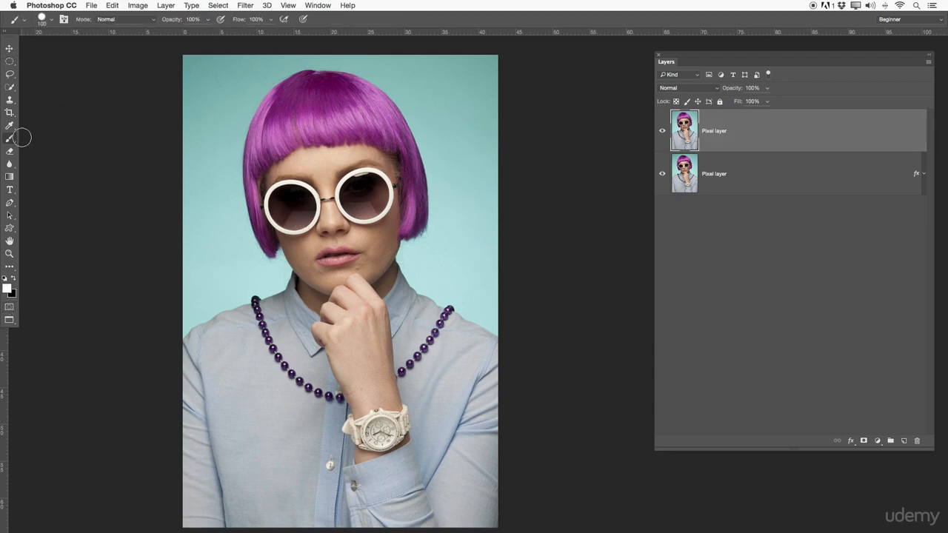
{"action": "left_click", "coordinate": [10, 308]}
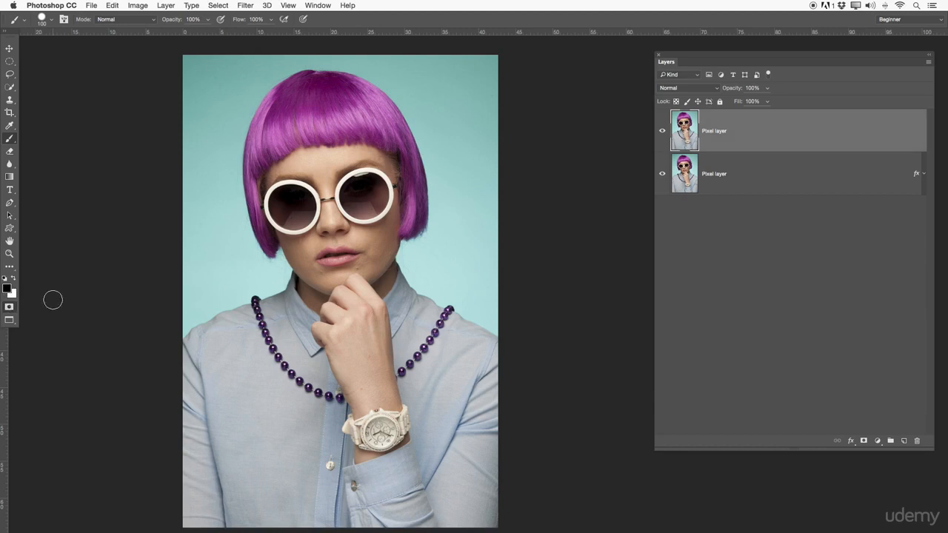
{"action": "mouse_move", "coordinate": [278, 202]}
{"action": "left_mouse_down"}
{"action": "mouse_move", "coordinate": [296, 198]}
{"action": "mouse_move", "coordinate": [289, 189]}
{"action": "mouse_move", "coordinate": [274, 197]}
{"action": "mouse_move", "coordinate": [291, 220]}
{"action": "mouse_move", "coordinate": [285, 207]}
{"action": "mouse_move", "coordinate": [305, 215]}
{"action": "mouse_move", "coordinate": [296, 204]}
{"action": "mouse_move", "coordinate": [304, 194]}
{"action": "mouse_move", "coordinate": [283, 197]}
{"action": "mouse_move", "coordinate": [292, 210]}
{"action": "mouse_move", "coordinate": [285, 195]}
{"action": "mouse_move", "coordinate": [292, 202]}
{"action": "left_mouse_up"}
{"action": "mouse_move", "coordinate": [370, 191]}
{"action": "left_mouse_down"}
{"action": "mouse_move", "coordinate": [350, 202]}
{"action": "mouse_move", "coordinate": [365, 202]}
{"action": "mouse_move", "coordinate": [365, 187]}
{"action": "mouse_move", "coordinate": [355, 208]}
{"action": "mouse_move", "coordinate": [385, 215]}
{"action": "mouse_move", "coordinate": [373, 184]}
{"action": "mouse_move", "coordinate": [366, 198]}
{"action": "mouse_move", "coordinate": [358, 180]}
{"action": "mouse_move", "coordinate": [370, 194]}
{"action": "mouse_move", "coordinate": [357, 205]}
{"action": "mouse_move", "coordinate": [372, 189]}
{"action": "mouse_move", "coordinate": [355, 194]}
{"action": "mouse_move", "coordinate": [360, 209]}
{"action": "mouse_move", "coordinate": [346, 193]}
{"action": "mouse_move", "coordinate": [374, 183]}
{"action": "mouse_move", "coordinate": [375, 203]}
{"action": "mouse_move", "coordinate": [345, 189]}
{"action": "left_mouse_up"}
{"action": "key", "text": "bracketright"}
{"action": "key", "text": "bracketright"}
{"action": "key", "text": "bracketright"}
{"action": "left_click_drag", "start_coordinate": [379, 432], "coordinate": [377, 429]}
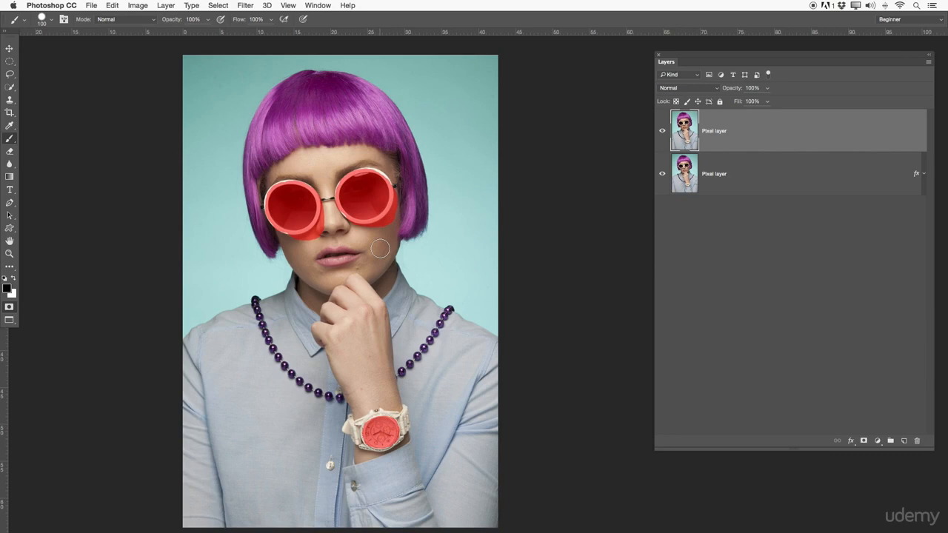
Convert the painted quick mask into a selection and add a mask from it to the upper layer
{"action": "left_click", "coordinate": [865, 441]}
{"action": "key", "text": "ctrl+z"}
{"action": "left_click", "coordinate": [9, 308]}
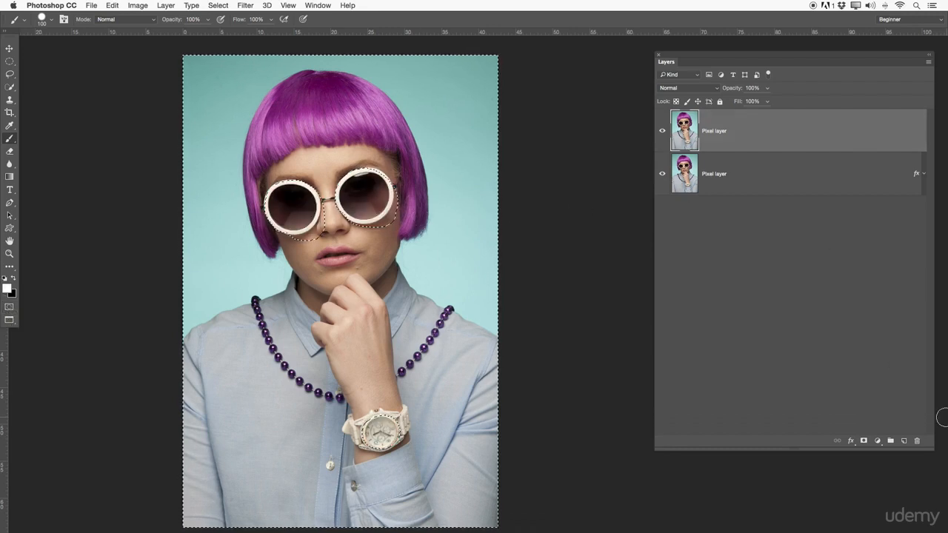
{"action": "left_click", "coordinate": [866, 441]}
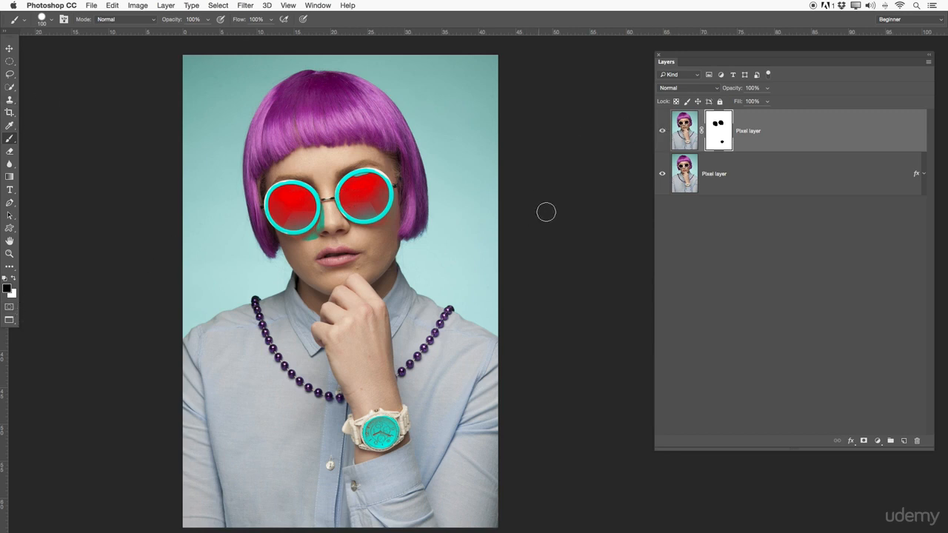
Delete the upper layer's mask and move the original photo layer back beneath the color-overlaid layer
{"action": "right_click", "coordinate": [732, 126]}
{"action": "left_click", "coordinate": [756, 145]}
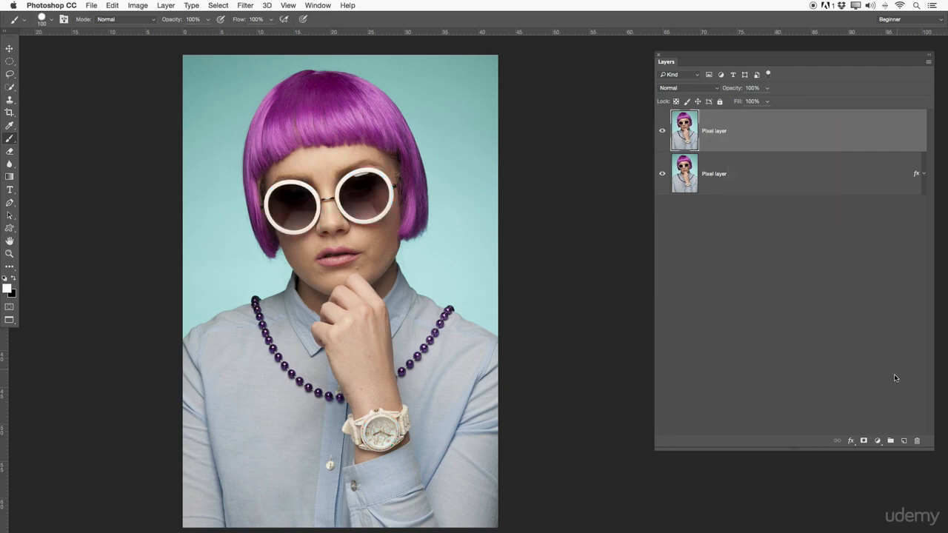
{"action": "left_click", "coordinate": [863, 441]}
{"action": "key", "text": "super+z"}
{"action": "left_click_drag", "start_coordinate": [691, 138], "coordinate": [689, 225]}
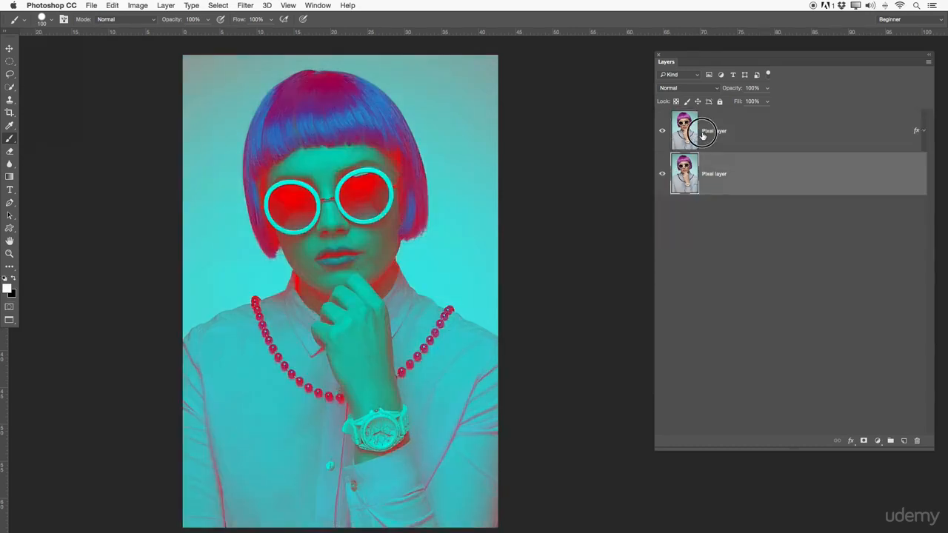
Add a mask to the color-overlaid upper layer and fill a wide elliptical selection across the face with black on it
{"action": "left_click", "coordinate": [702, 131]}
{"action": "left_click", "coordinate": [865, 442]}
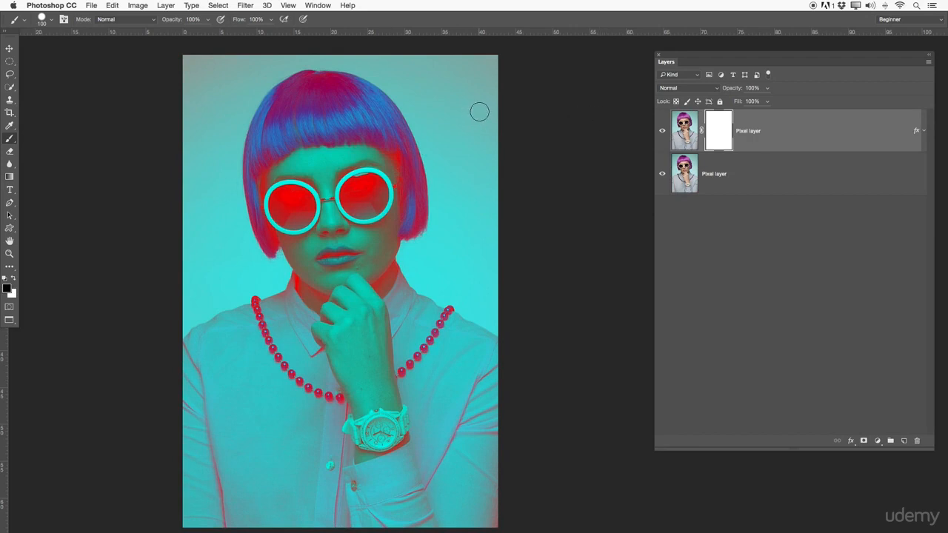
{"action": "key", "text": "m"}
{"action": "mouse_move", "coordinate": [163, 185]}
{"action": "left_mouse_down"}
{"action": "mouse_move", "coordinate": [199, 227]}
{"action": "mouse_move", "coordinate": [540, 322]}
{"action": "mouse_move", "coordinate": [548, 347]}
{"action": "left_mouse_up"}
{"action": "right_click", "coordinate": [338, 252]}
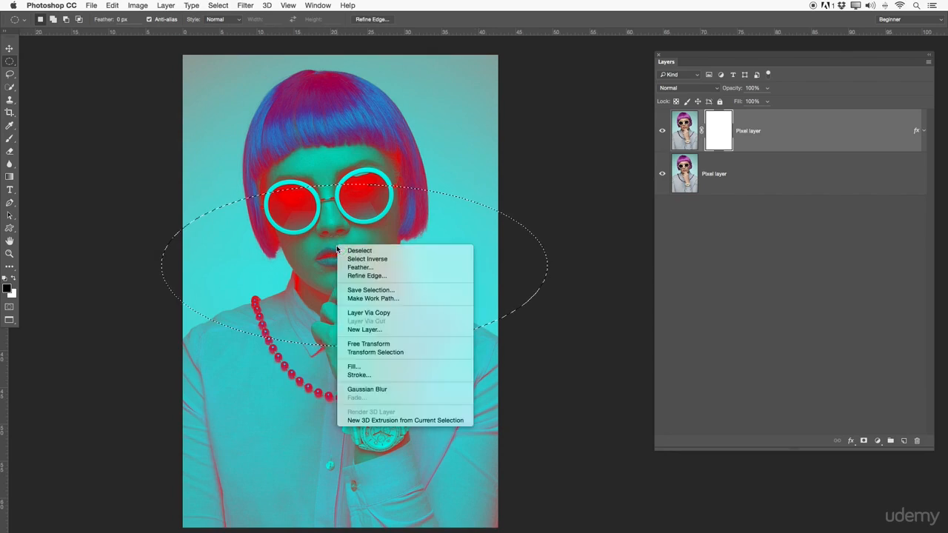
{"action": "left_click", "coordinate": [368, 363]}
{"action": "key", "text": "Return"}
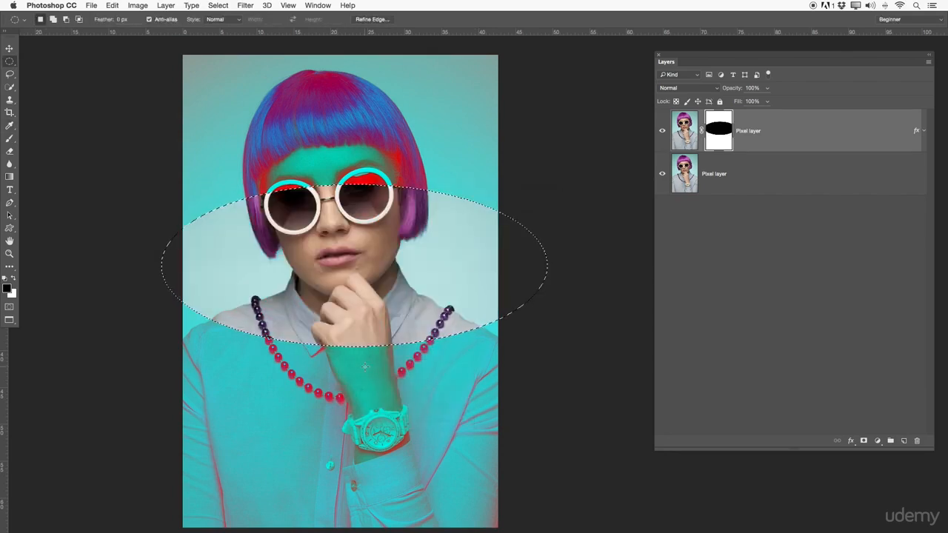
{"action": "key", "text": "super+d"}
Disable the upper layer's mask, re-enable it, and disable it again
{"action": "right_click", "coordinate": [717, 134]}
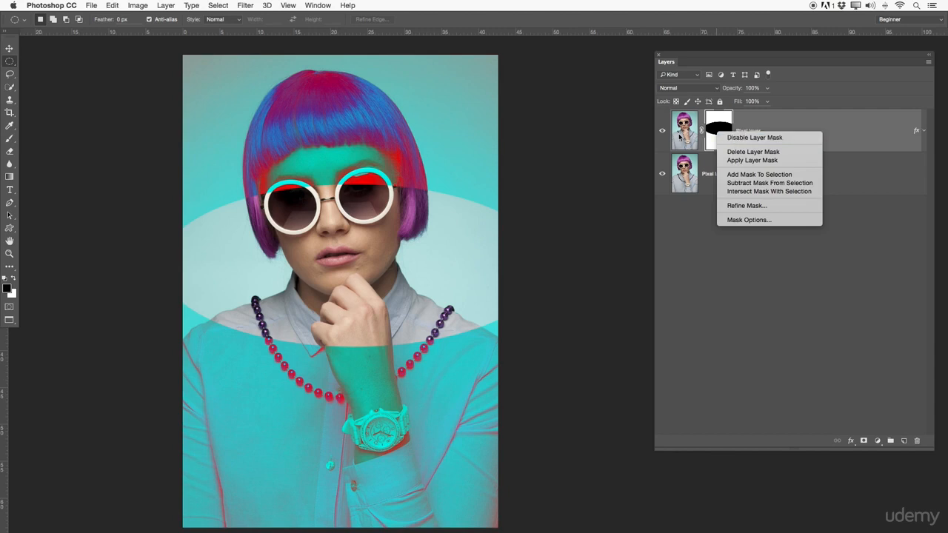
{"action": "left_click", "coordinate": [733, 138]}
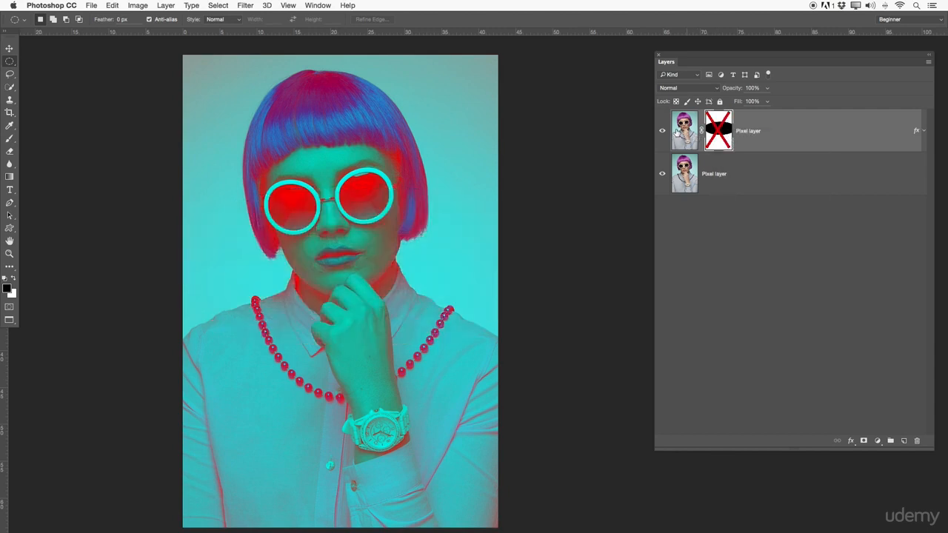
{"action": "left_click", "coordinate": [683, 130]}
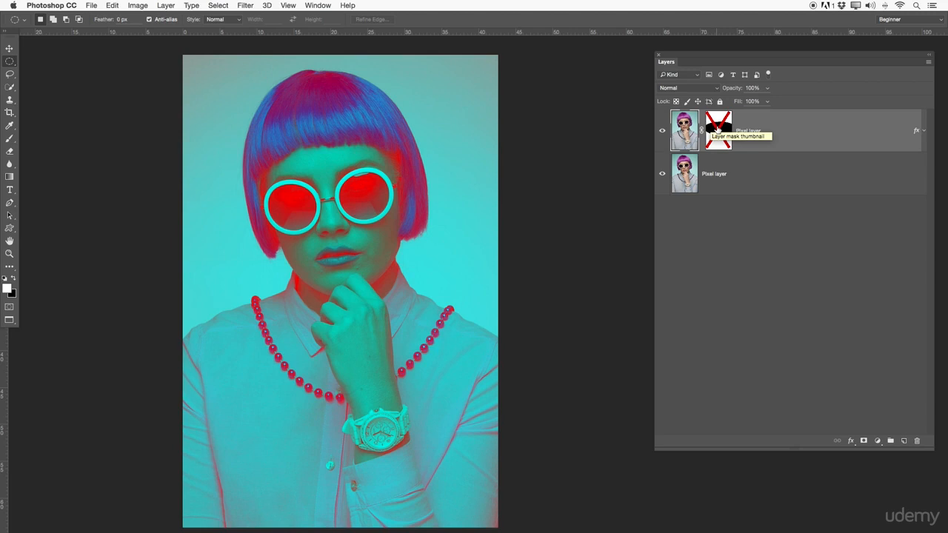
{"action": "left_click", "coordinate": [717, 129], "text": "shift"}
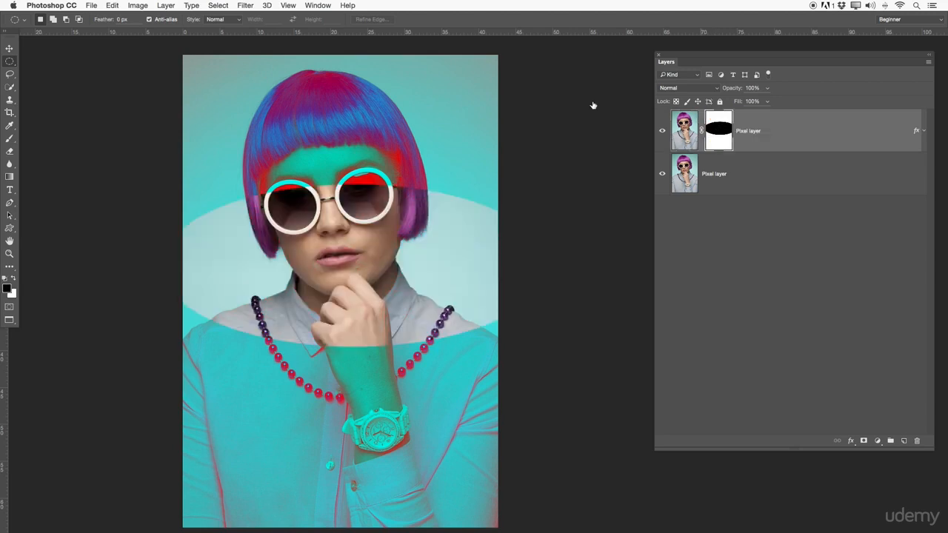
{"action": "right_click", "coordinate": [722, 134]}
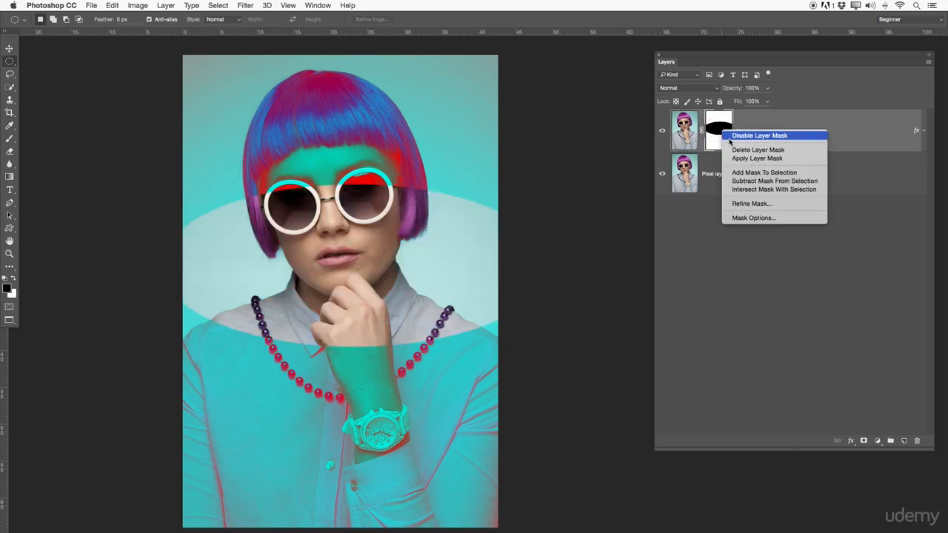
{"action": "left_click", "coordinate": [733, 137]}
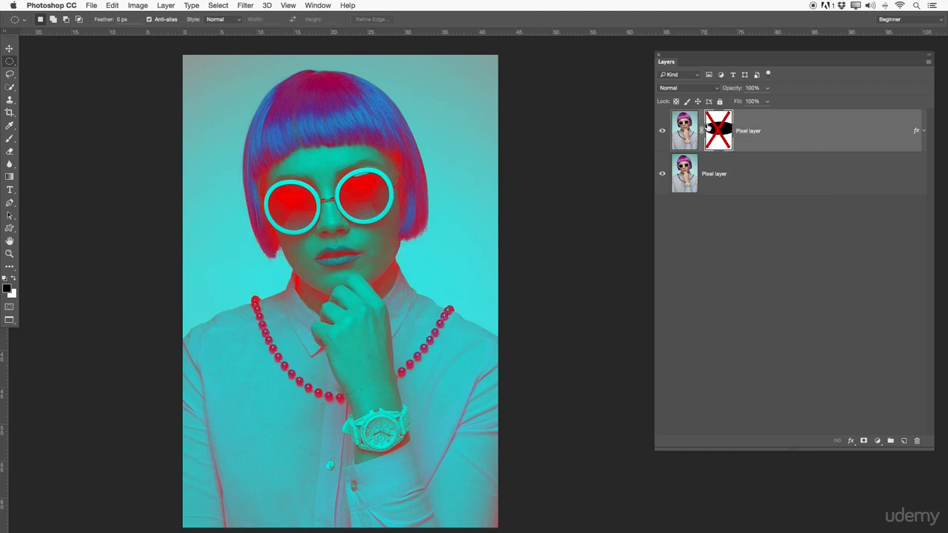
Re-enable the upper layer's mask and inspect its mask display options without changing them
{"action": "left_click", "coordinate": [709, 128], "text": "shift"}
{"action": "right_click", "coordinate": [726, 134]}
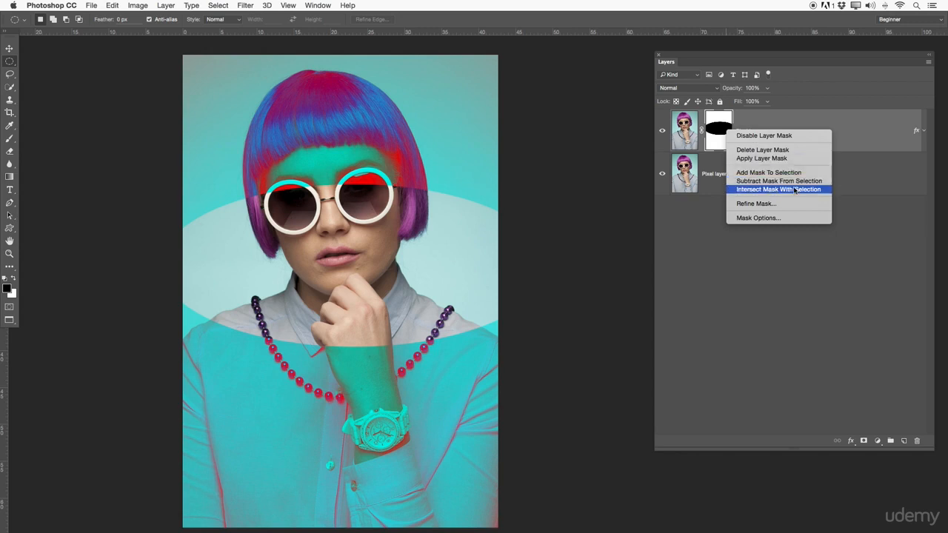
{"action": "left_click", "coordinate": [769, 218]}
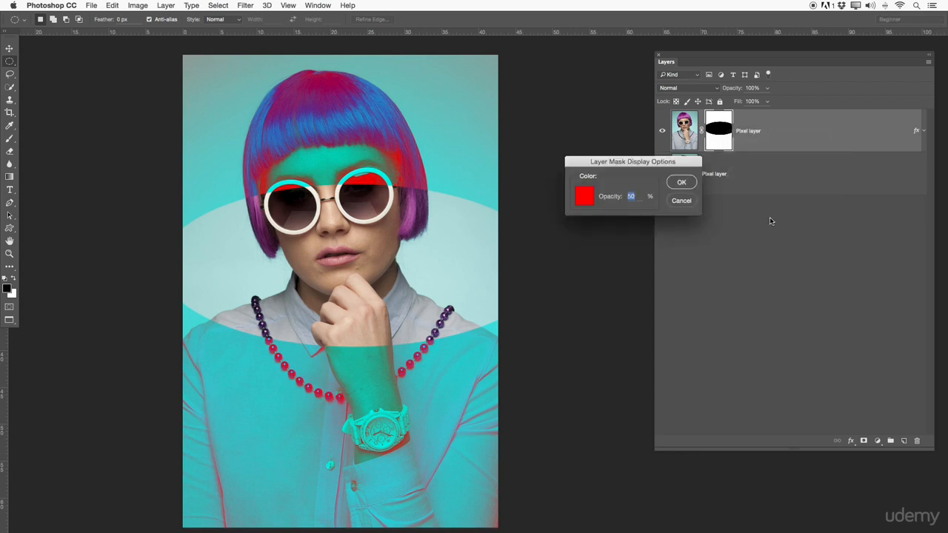
{"action": "left_click", "coordinate": [681, 200]}
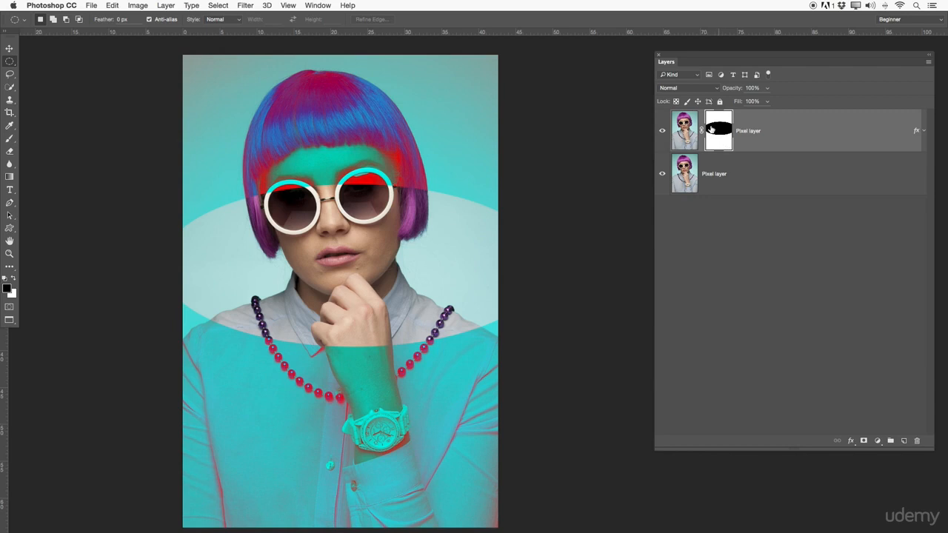
Copy the upper layer's mask onto the lower photo layer and invert the copied mask
{"action": "left_click_drag", "start_coordinate": [715, 132], "coordinate": [733, 179]}
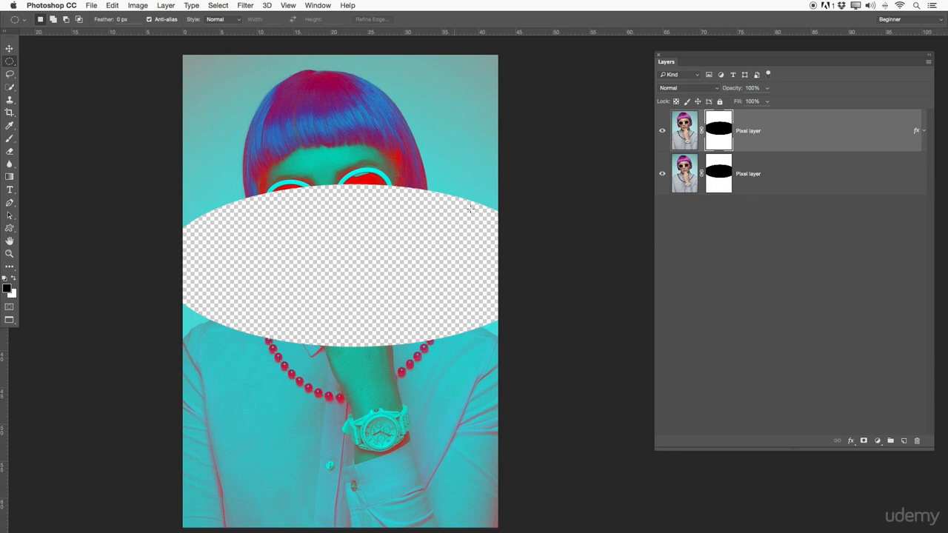
{"action": "left_click", "coordinate": [710, 232]}
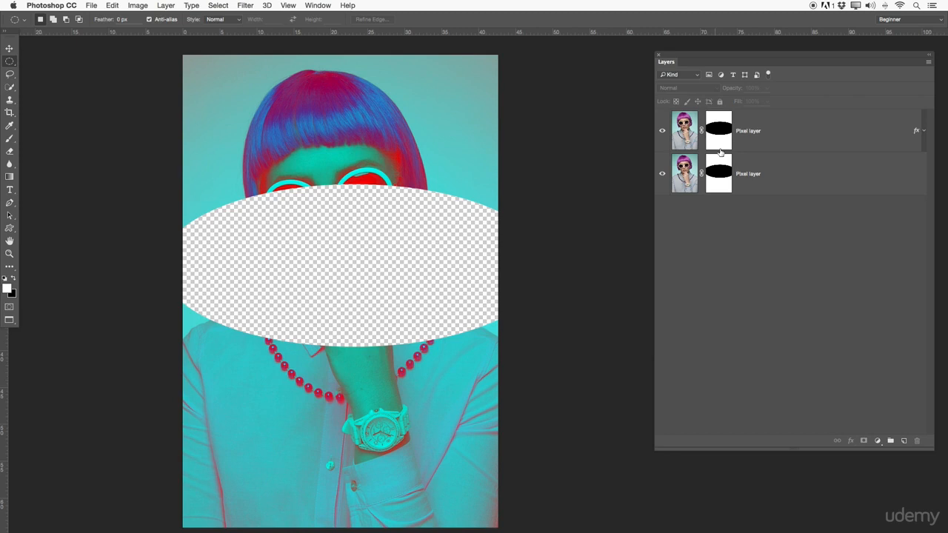
{"action": "left_click", "coordinate": [718, 179]}
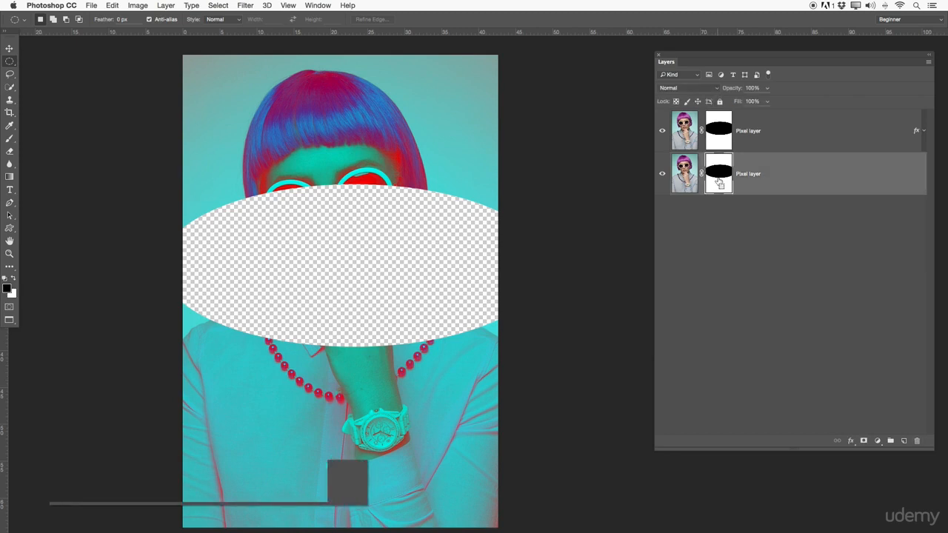
{"action": "key", "text": "super+i"}
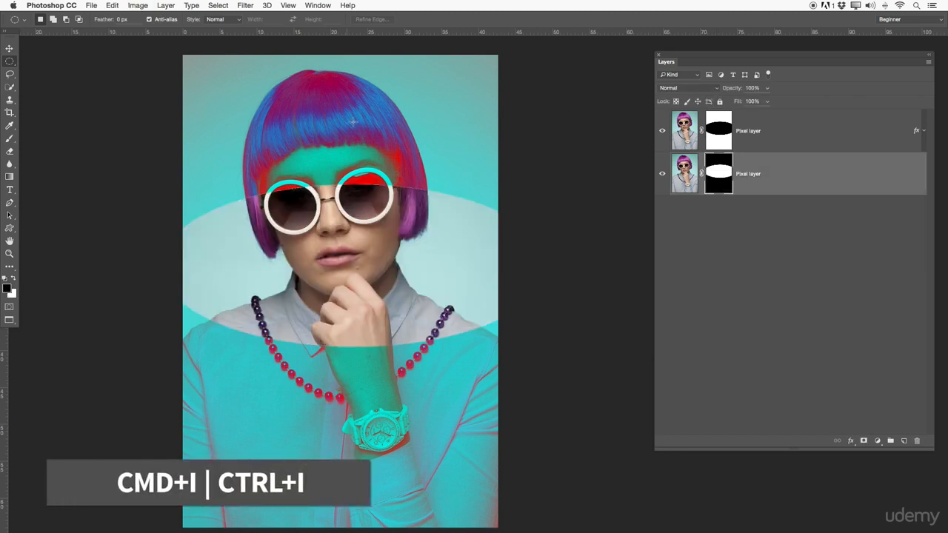
{"action": "left_click", "coordinate": [758, 142]}
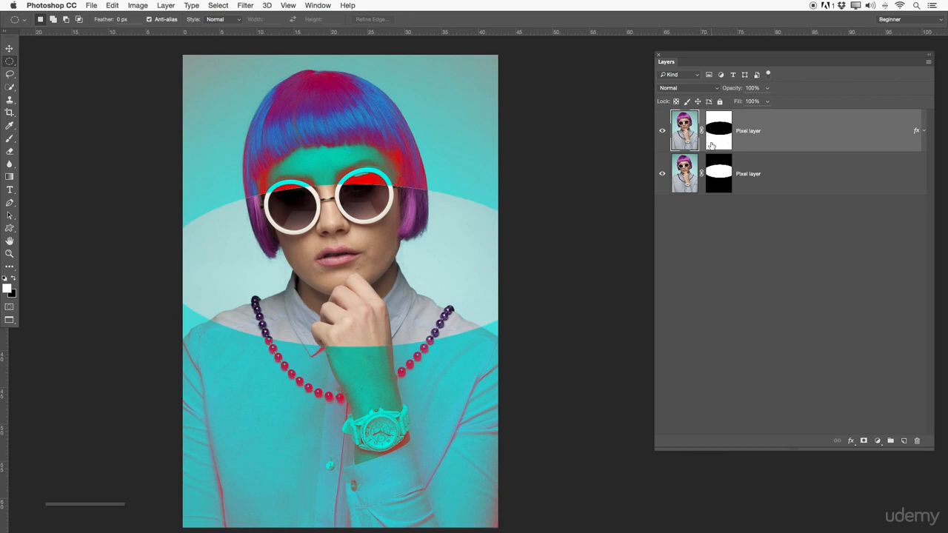
Remove the mask from the lower photo layer and toggle the upper layer's visibility off and on to check the image
{"action": "left_click", "coordinate": [718, 173]}
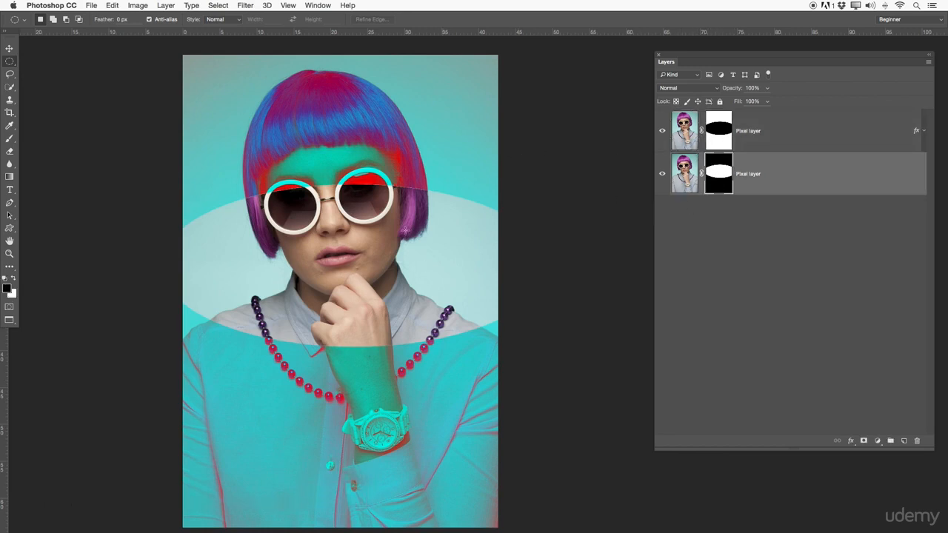
{"action": "right_click", "coordinate": [727, 176]}
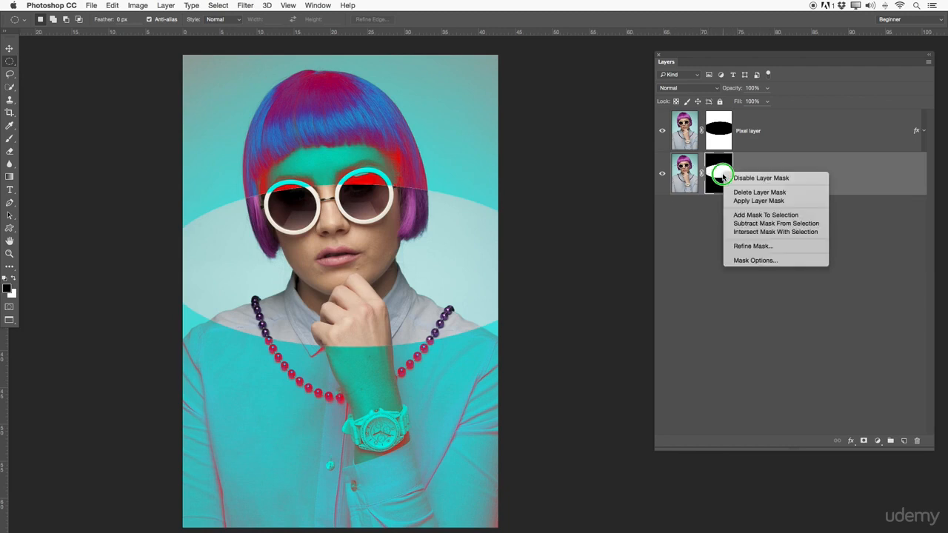
{"action": "left_click", "coordinate": [754, 198]}
{"action": "left_click", "coordinate": [662, 130]}
{"action": "left_click", "coordinate": [662, 130]}
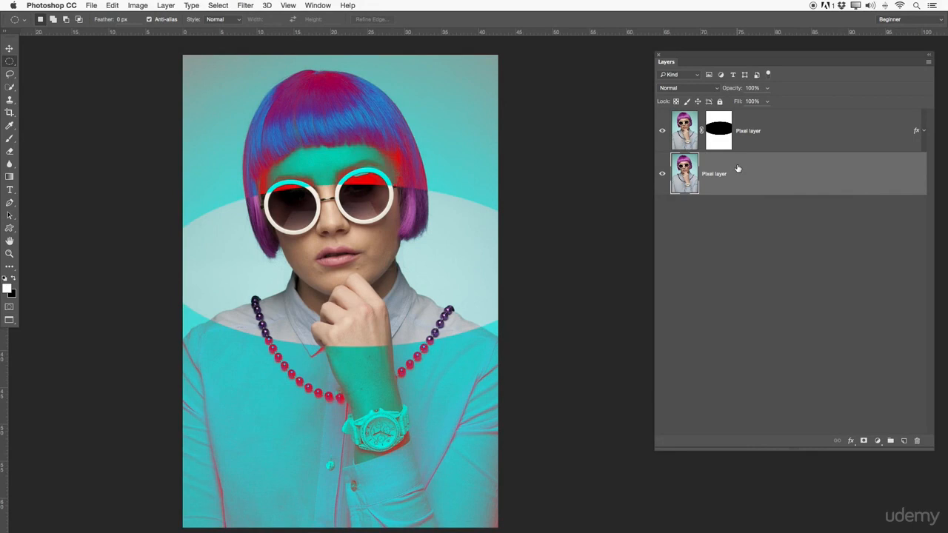
Clip the color-overlaid upper layer to the photo layer below and release the clipping mask again
{"action": "left_click", "coordinate": [689, 150], "text": "alt"}
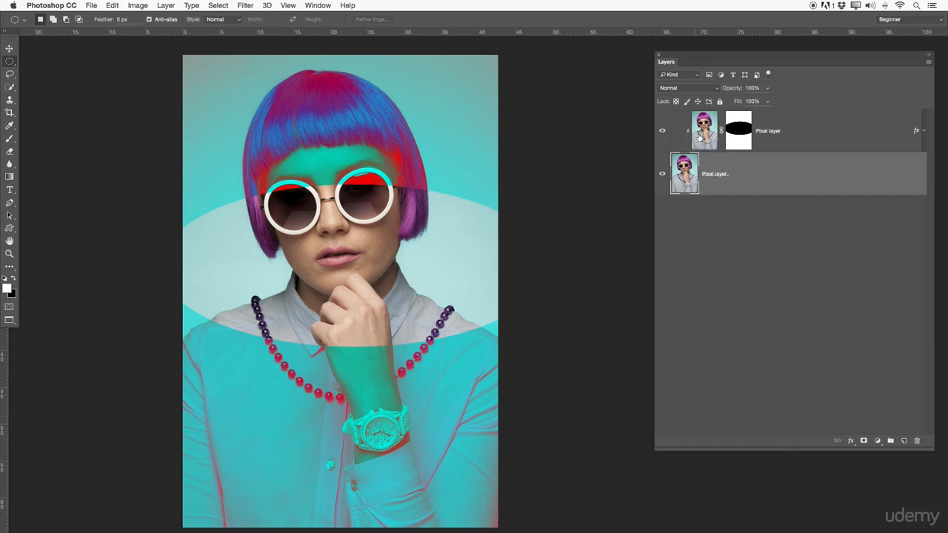
{"action": "left_click", "coordinate": [691, 152], "text": "alt"}
{"action": "key", "text": "x"}
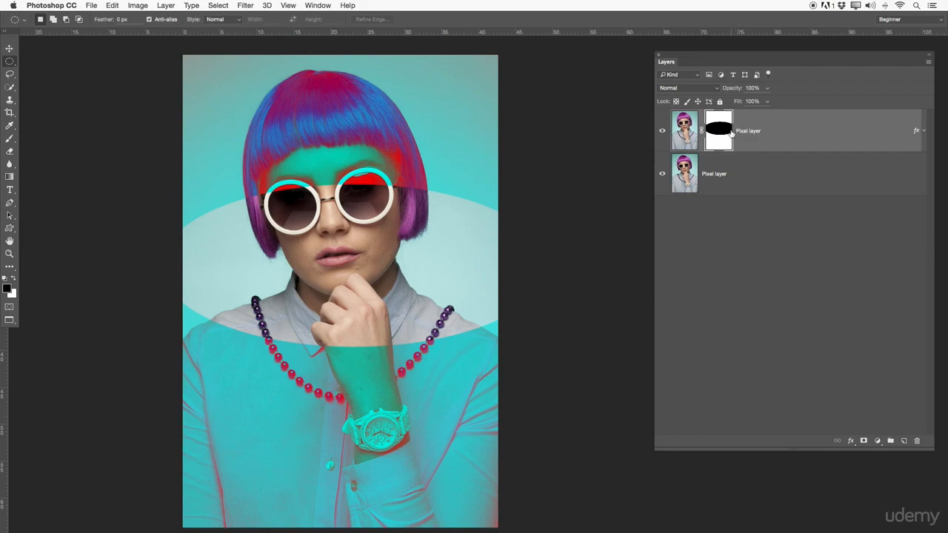